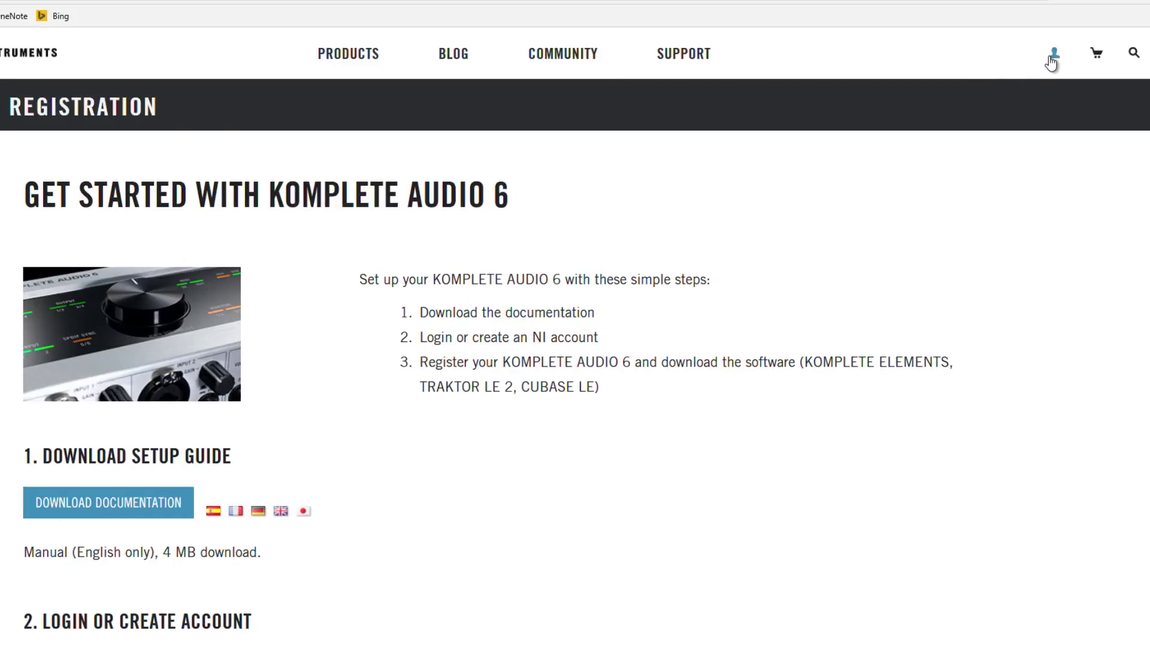
Sign in through the account menu's LOGIN OR CREATE ACCOUNT form, then close the form
left_click(1036, 96)
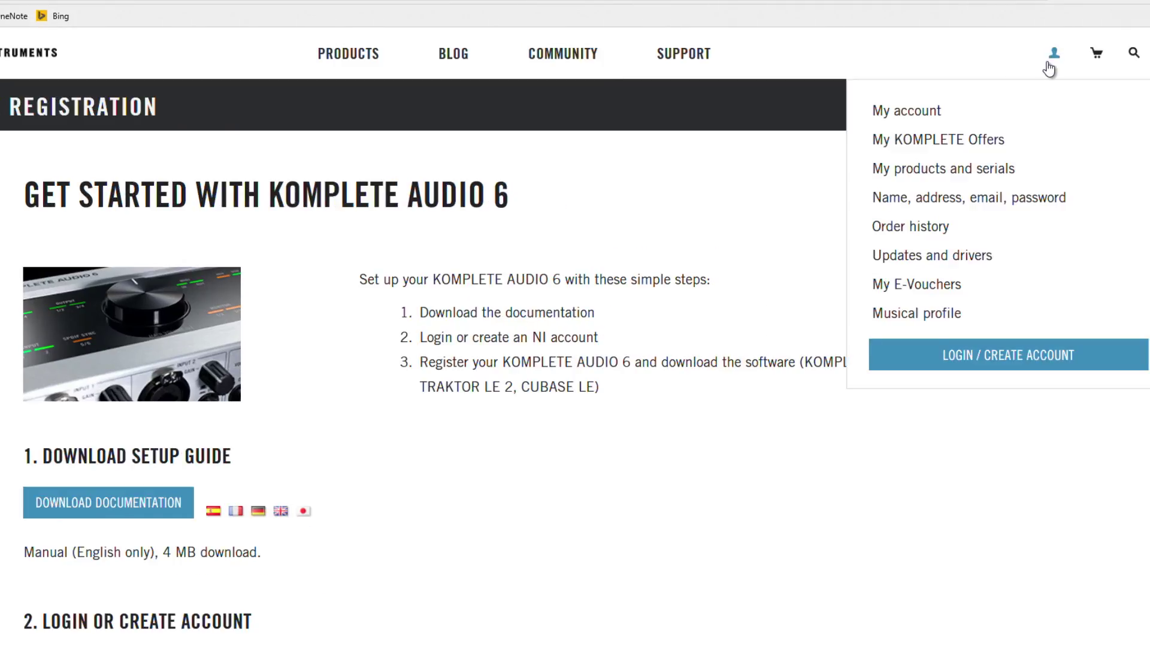
scroll(443, 413, "down", 5)
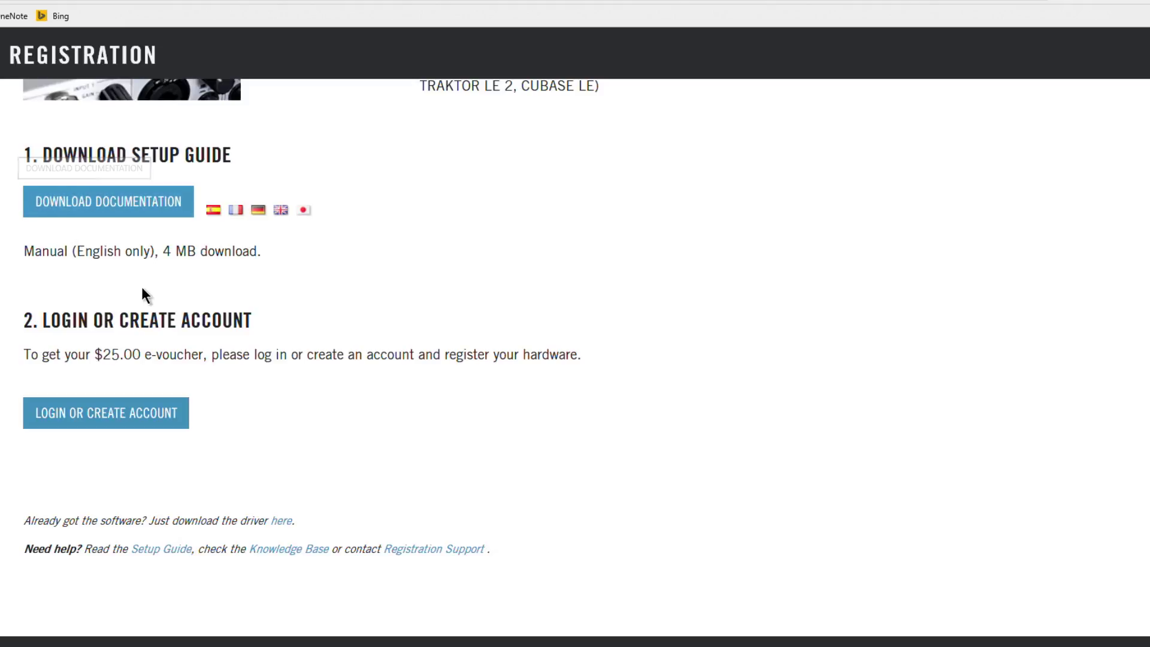
left_click(113, 421)
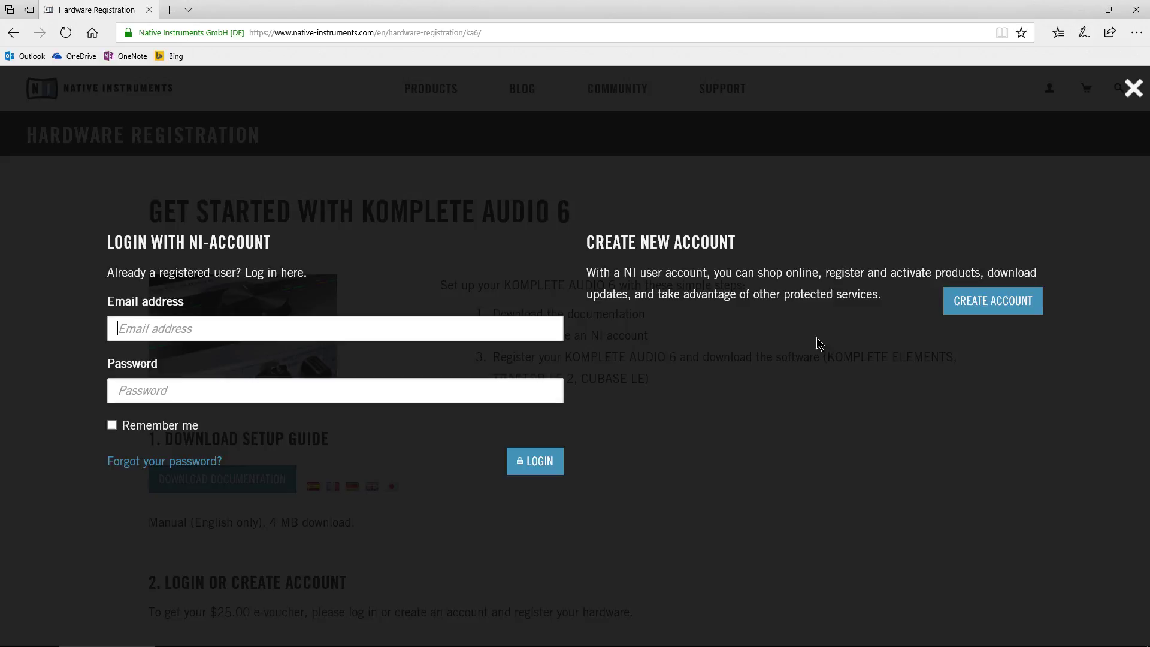
left_click(1133, 89)
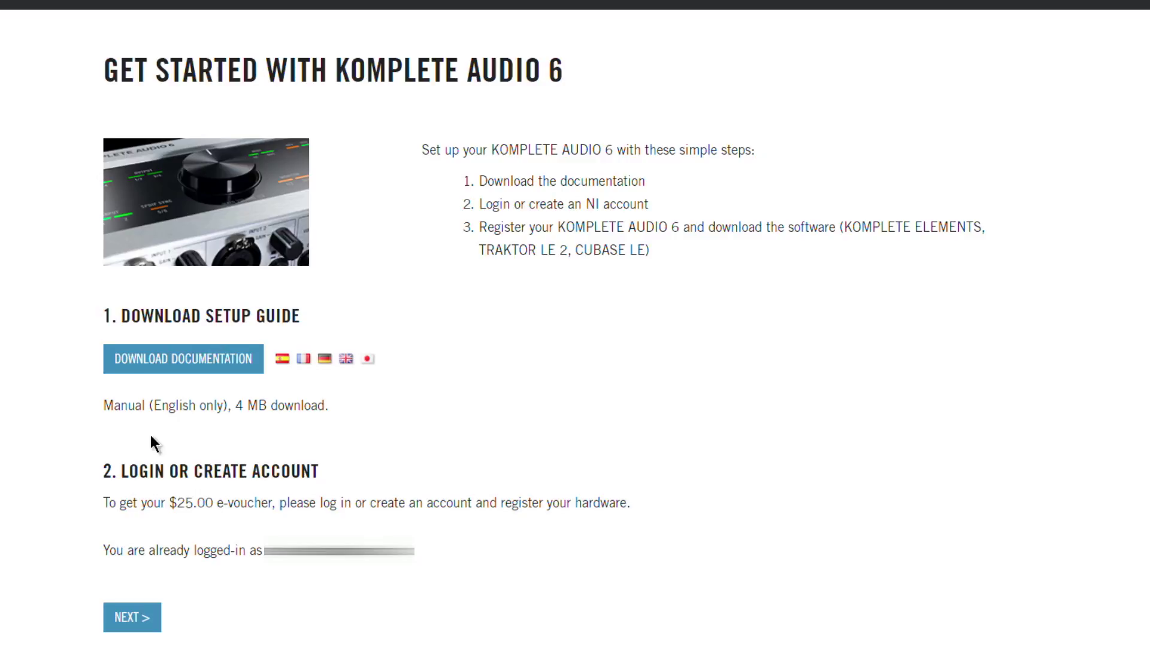
Continue to the hardware serial step and begin entering the Komplete Audio 6 serial number
left_click(133, 617)
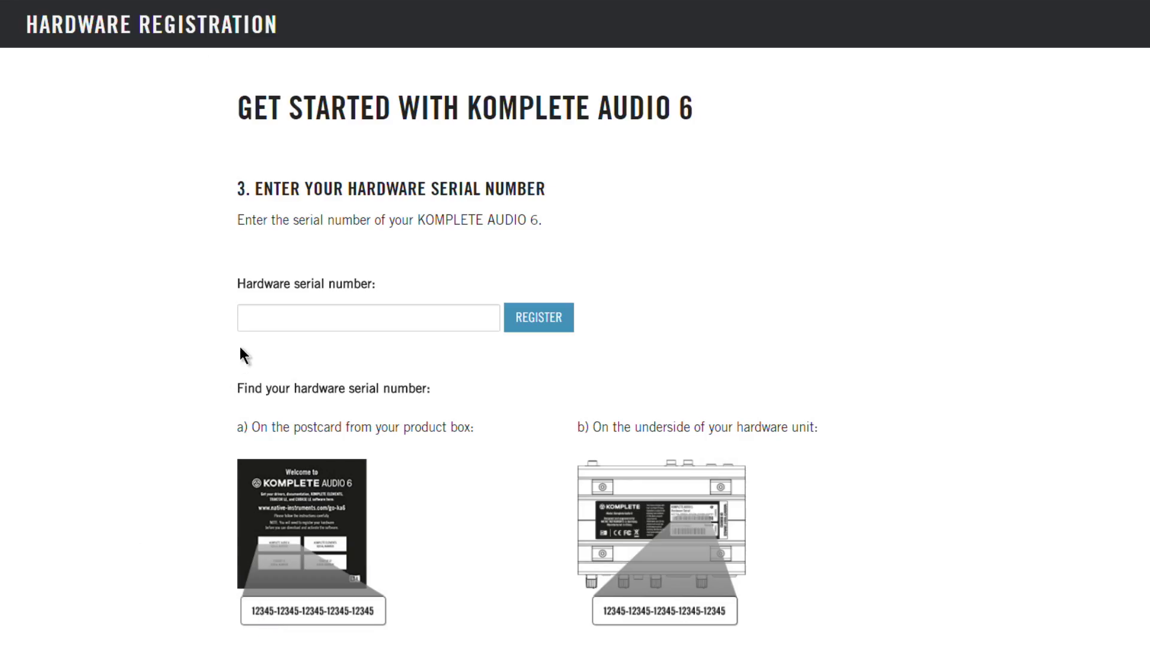
left_click(250, 321)
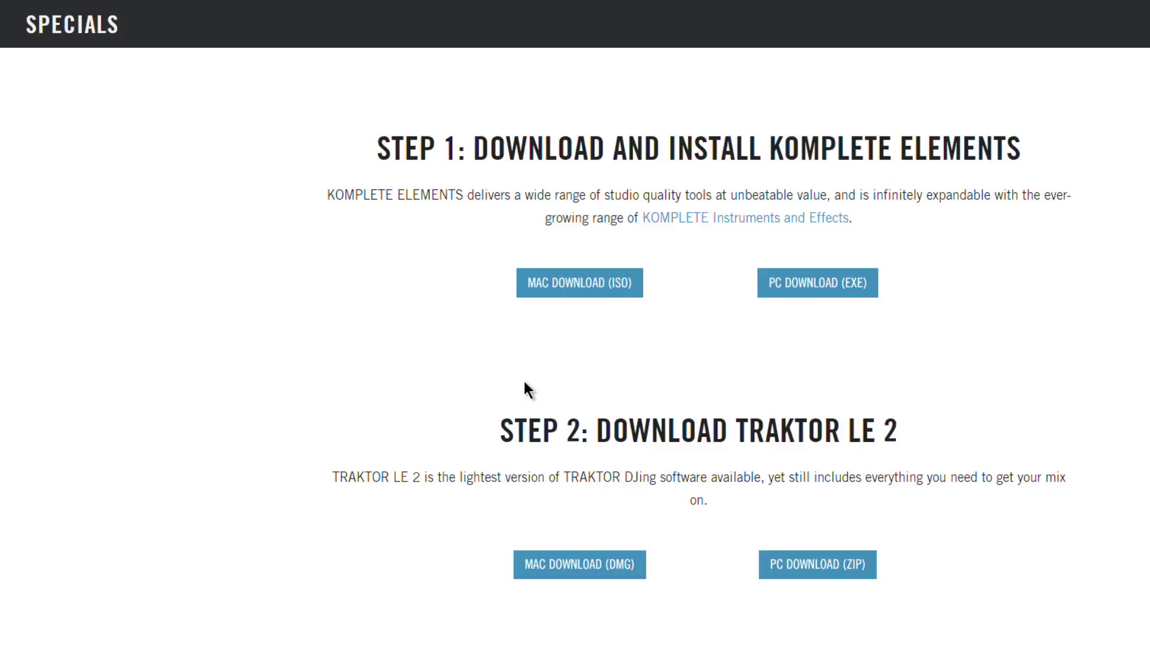
Review Steps 1–4, check Native Access, then download the Komplete Elements PC installer (EXE)
scroll(937, 348, "down", 2)
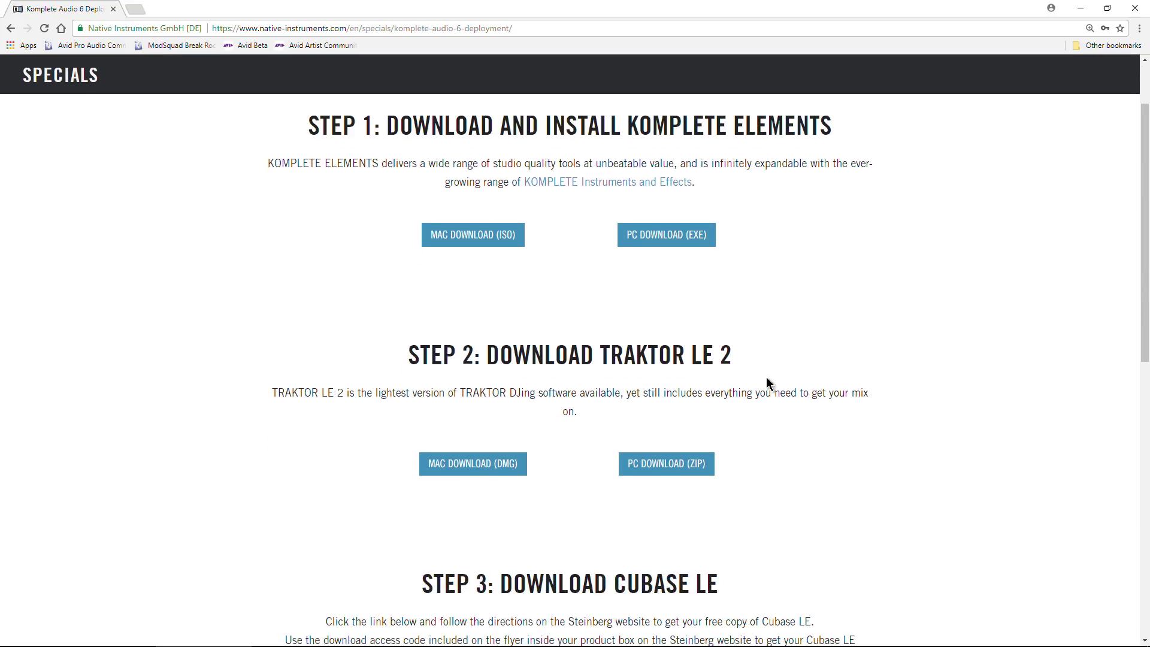
scroll(767, 383, "down", 3)
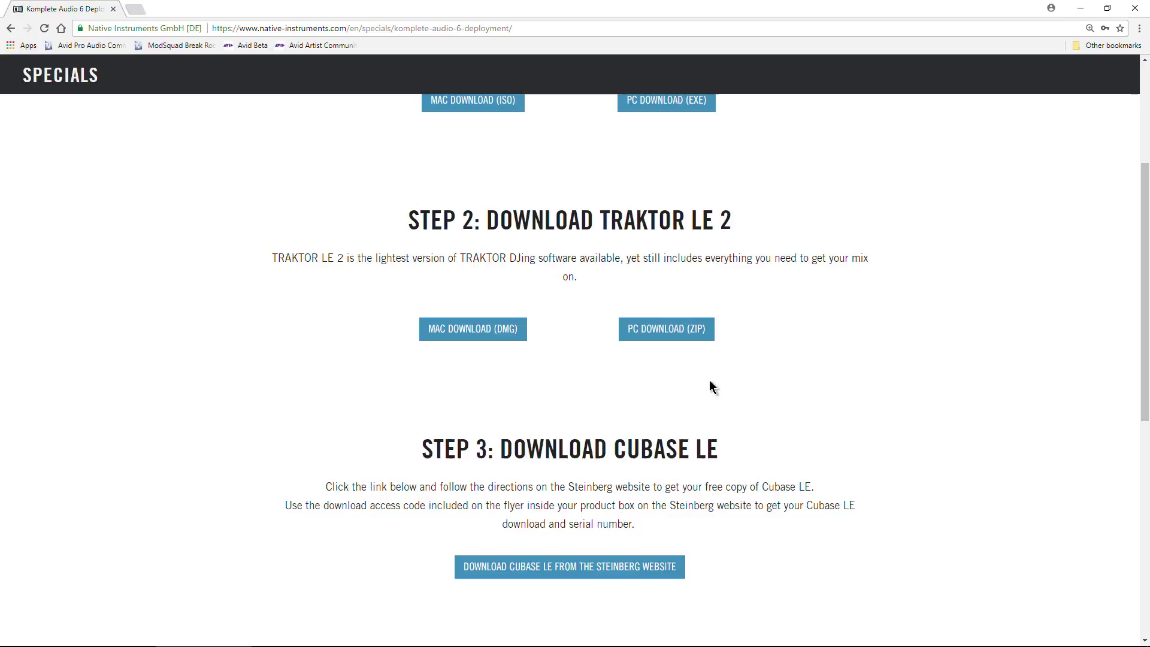
scroll(817, 391, "down", 4)
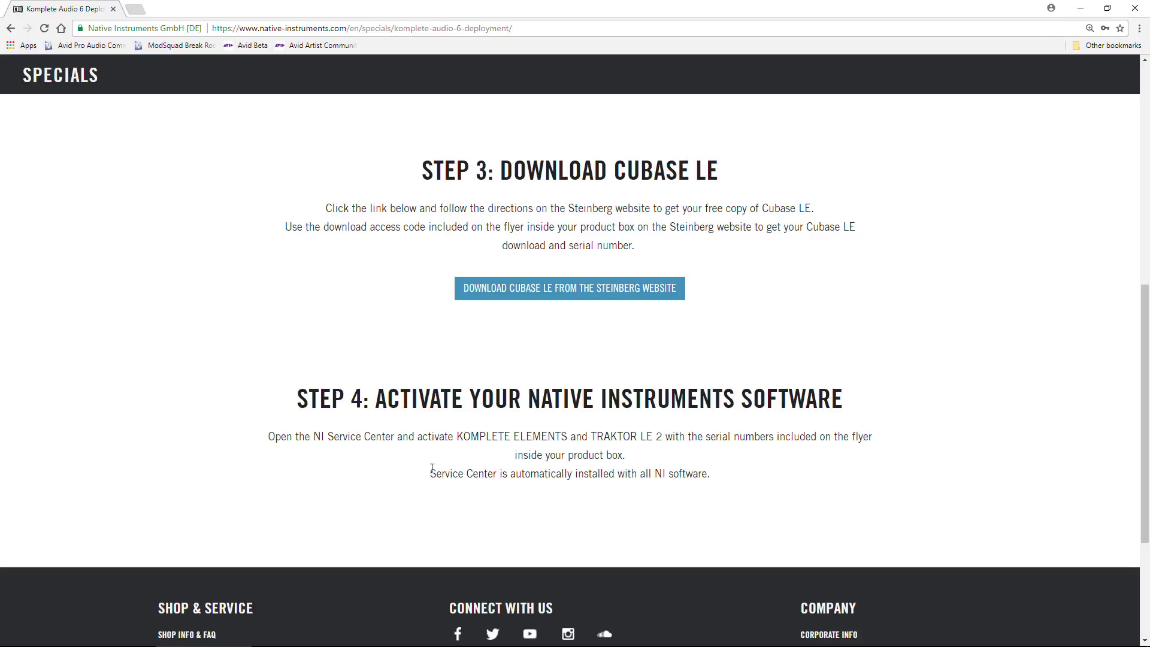
left_click(567, 636)
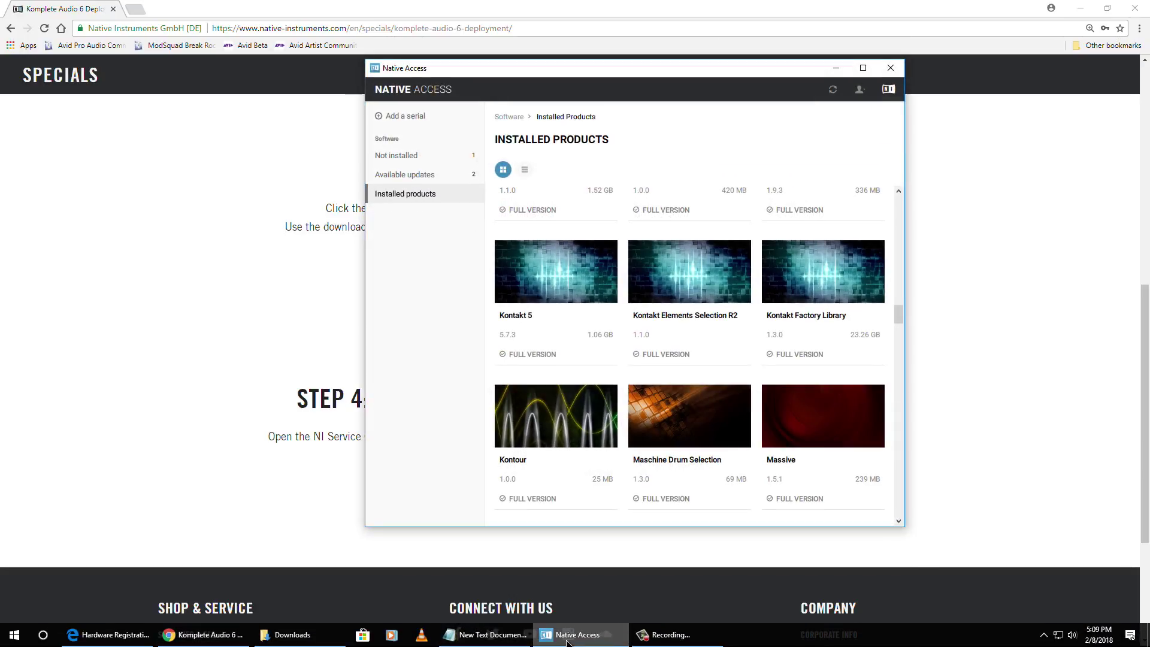
left_click(567, 636)
scroll(249, 455, "up", 10)
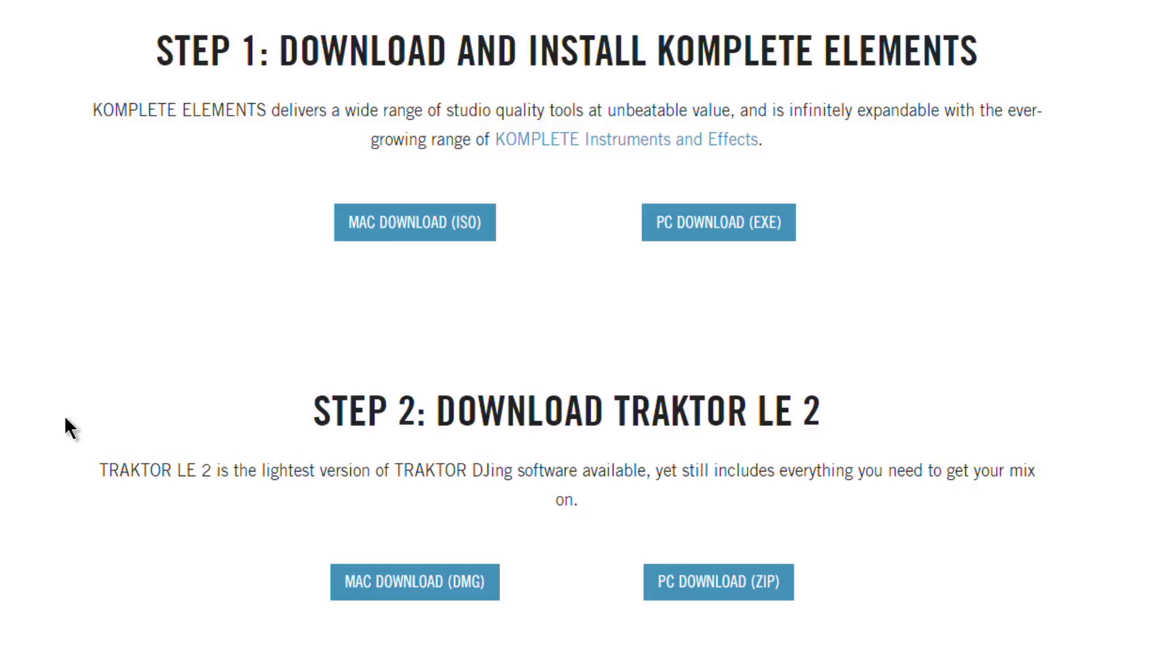
left_click(766, 226)
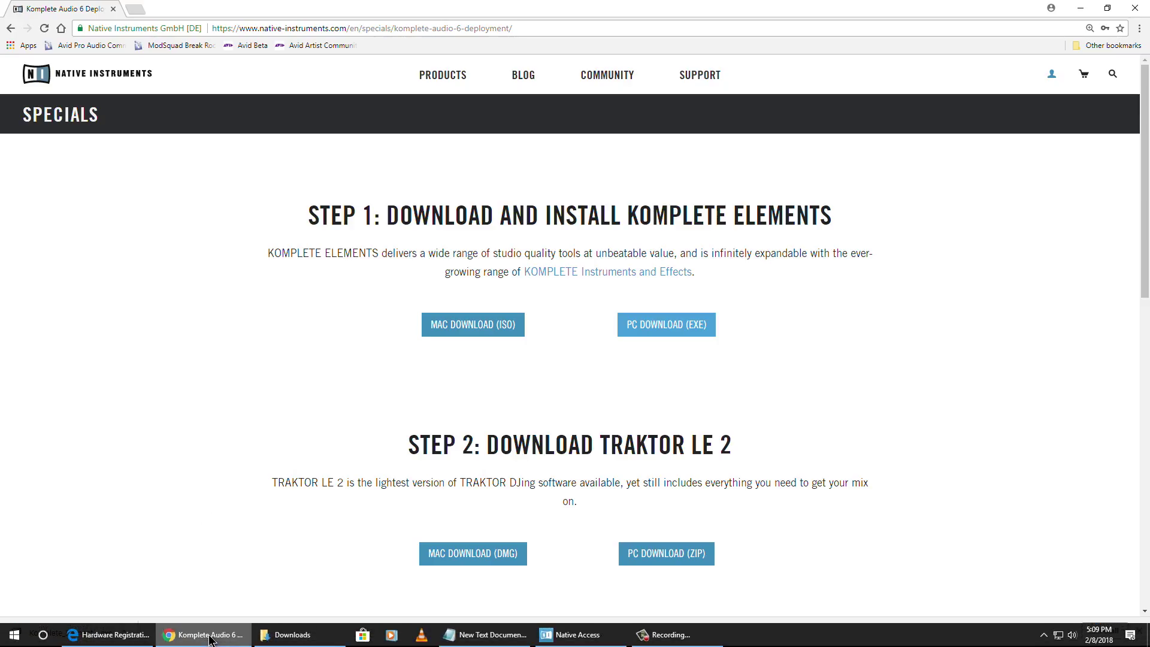
left_click(292, 639)
left_click(768, 230)
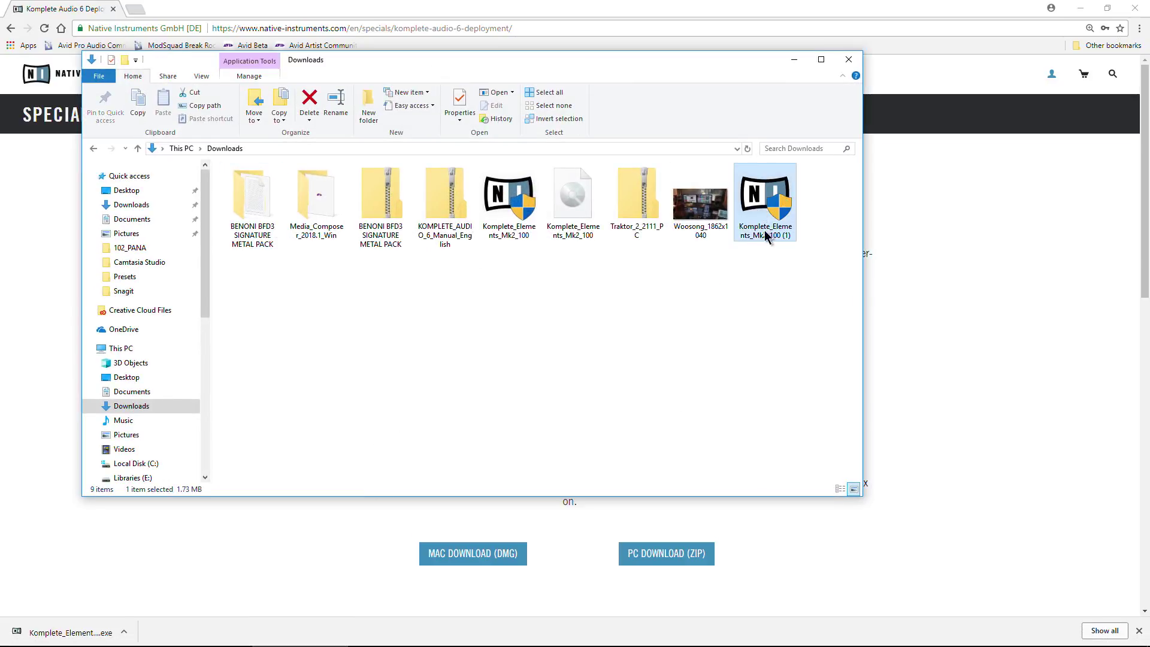
left_click_drag(769, 224, 777, 233)
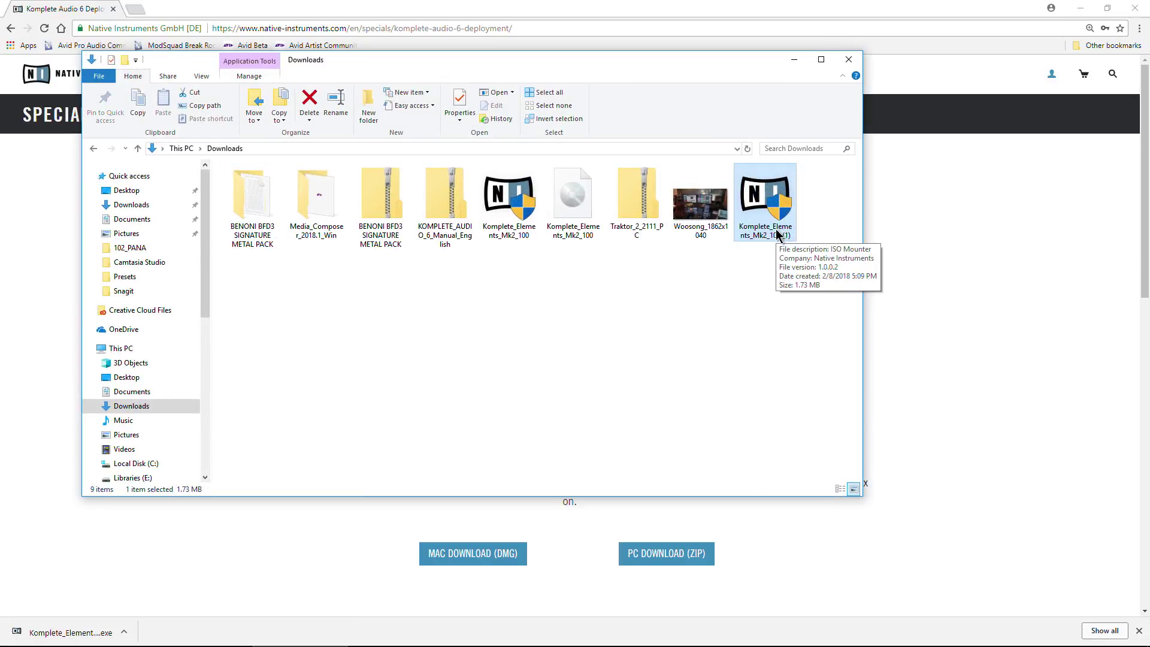
left_click(572, 203)
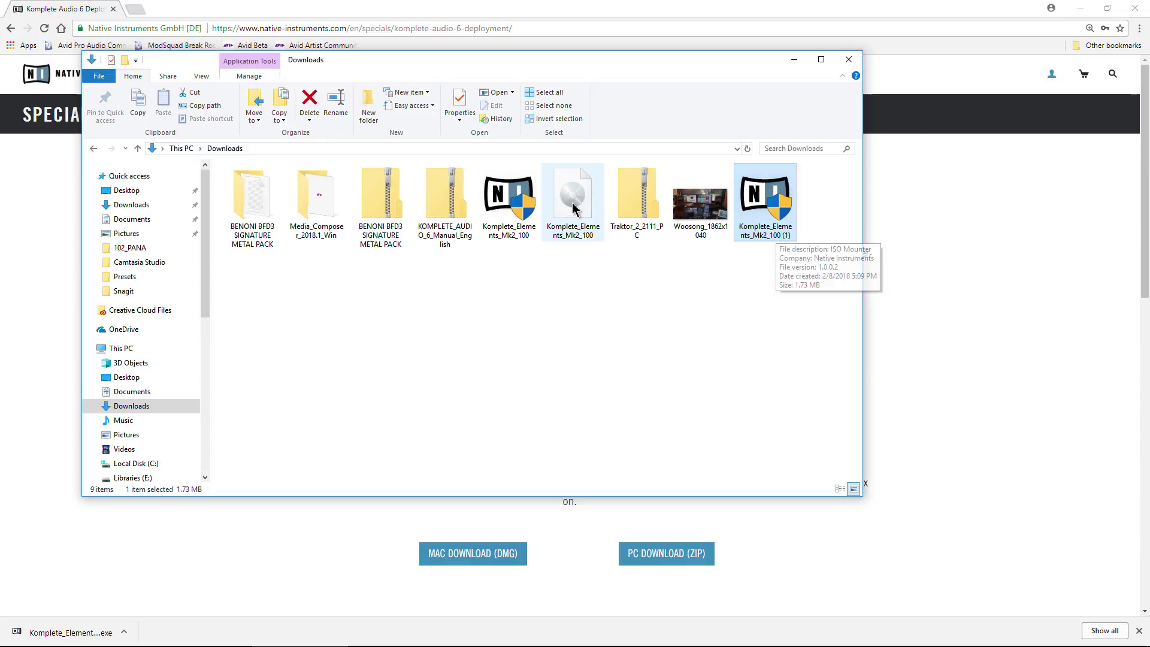
left_click(794, 60)
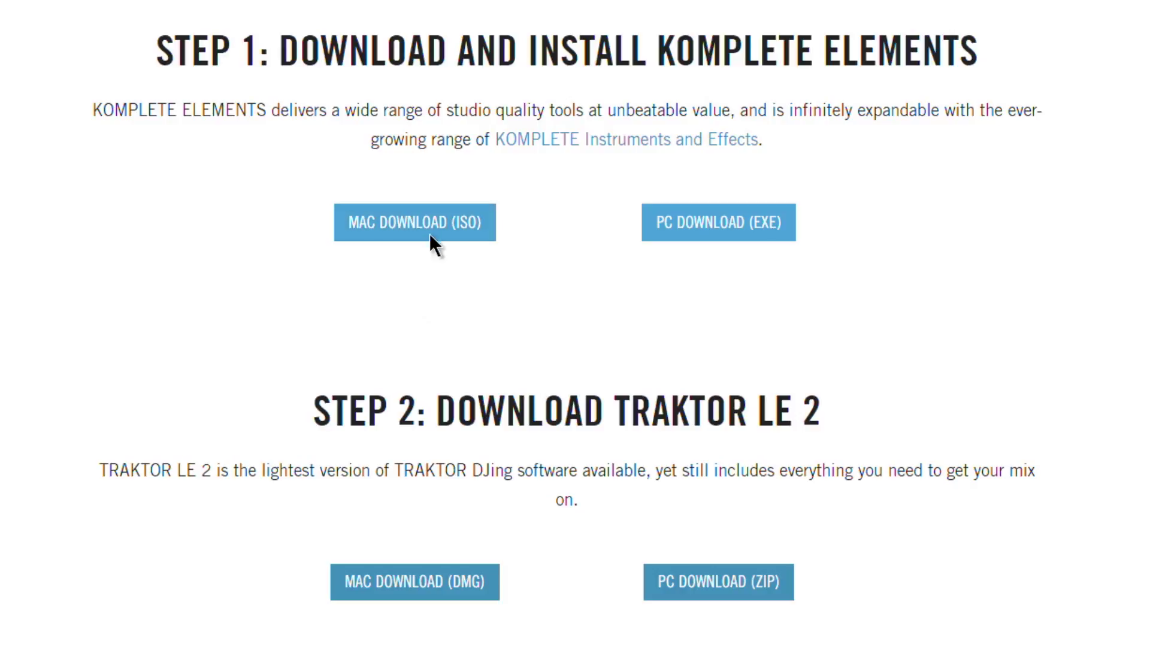
Start the Komplete Elements MAC DOWNLOAD (ISO), then cancel it from the download bar
left_click(430, 236)
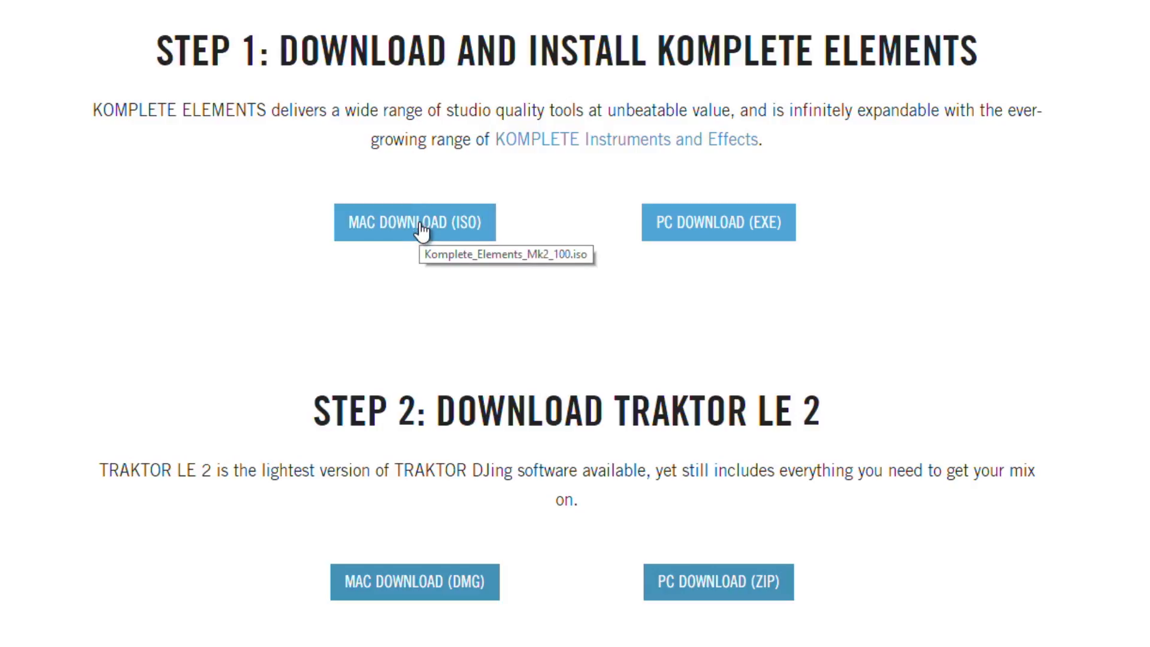
left_click(440, 237)
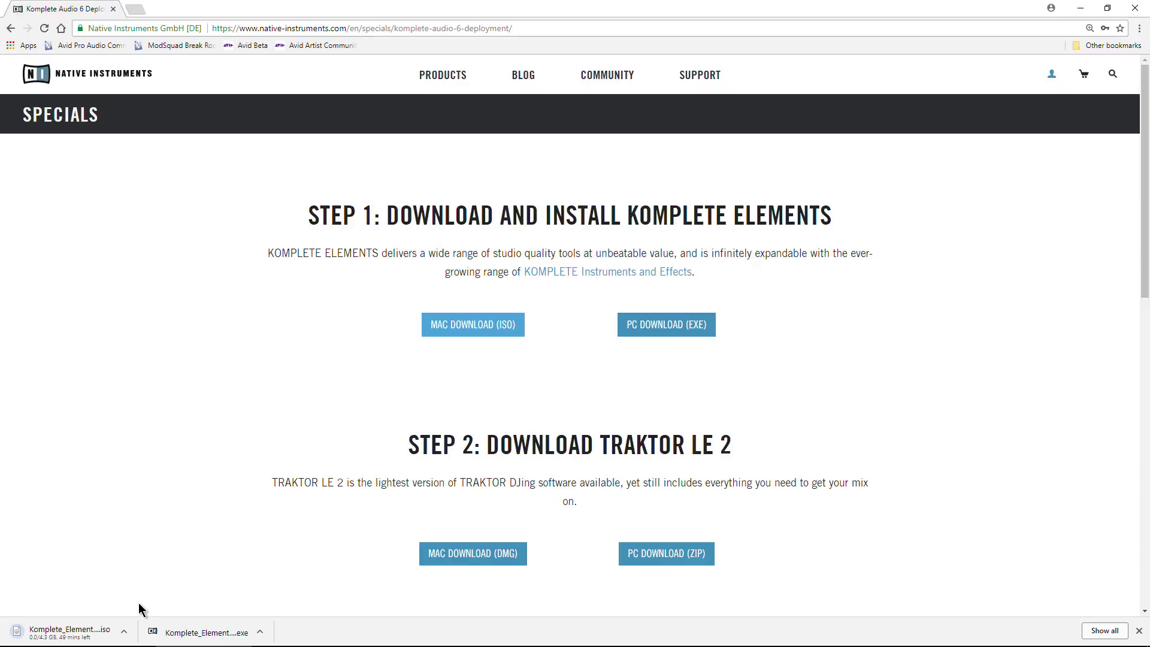
left_click(123, 632)
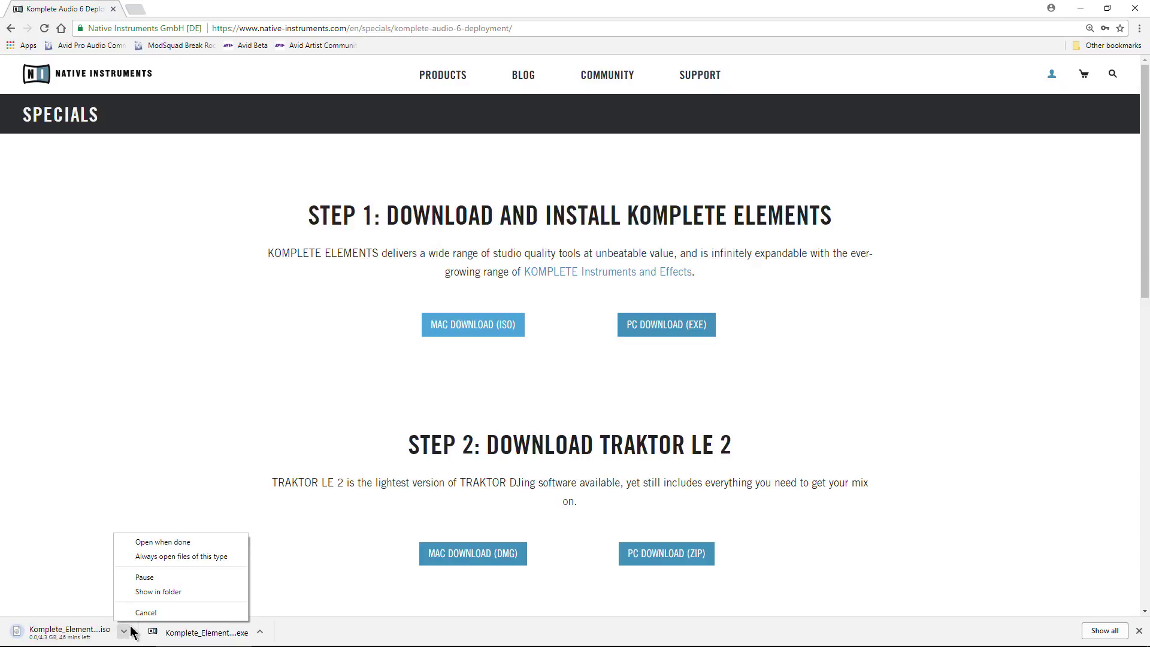
left_click(147, 612)
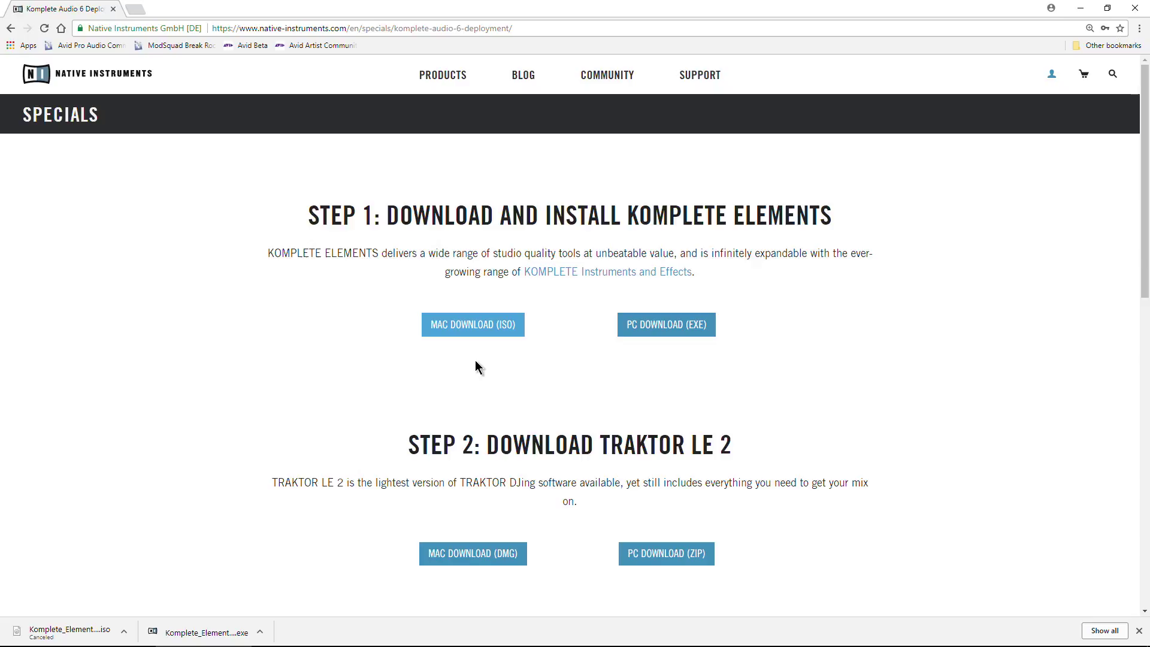
Open the Downloads folder, minimize both browsers, and centre the Downloads window
left_click(300, 634)
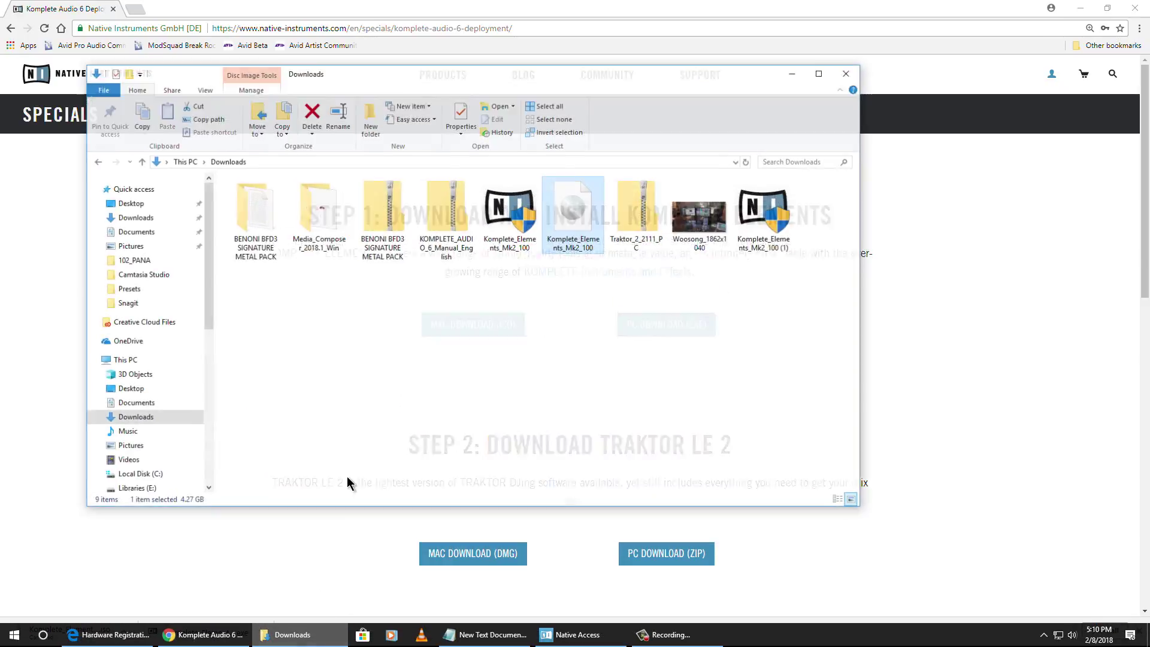
left_click(847, 67)
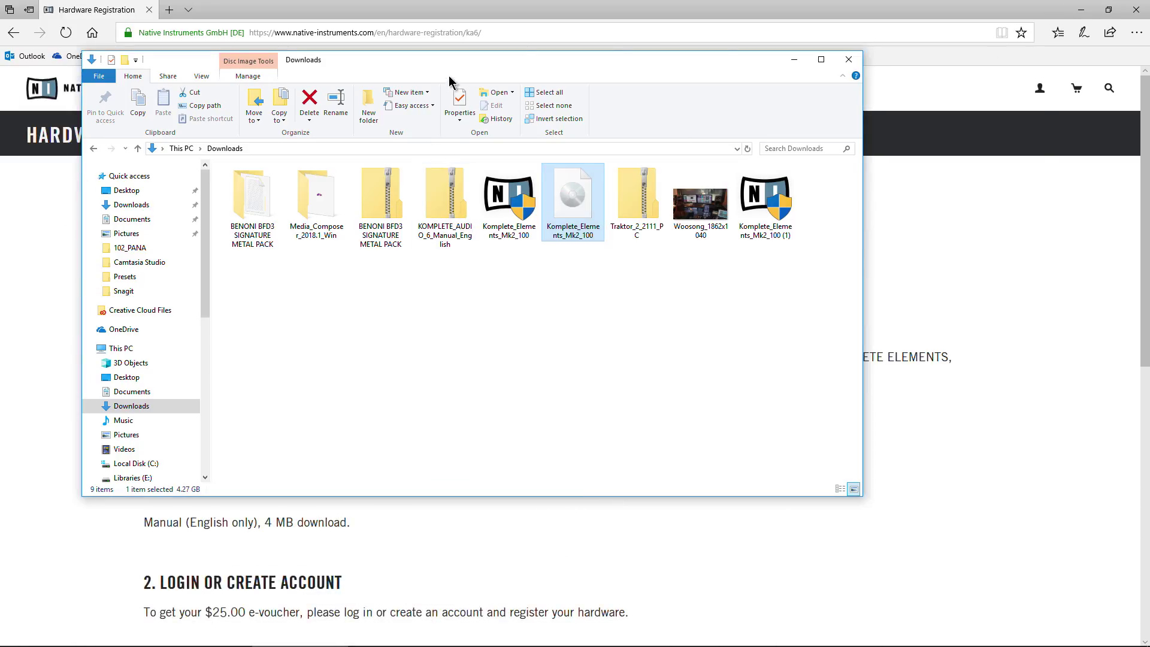
left_click(1080, 9)
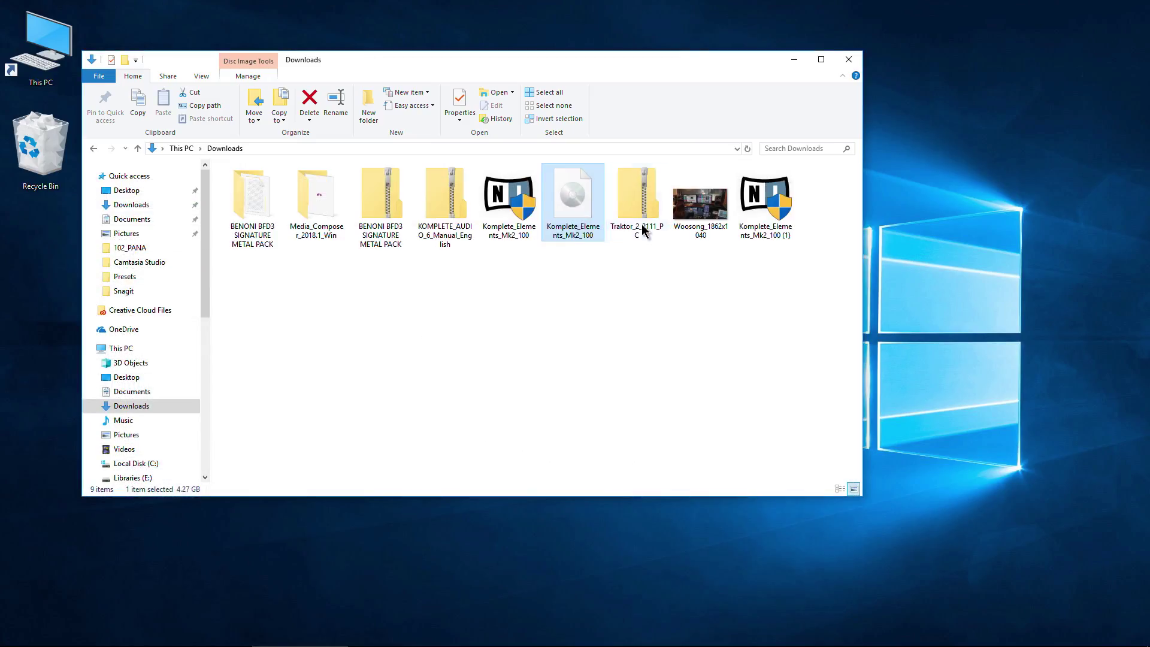
left_click_drag(429, 67, 512, 107)
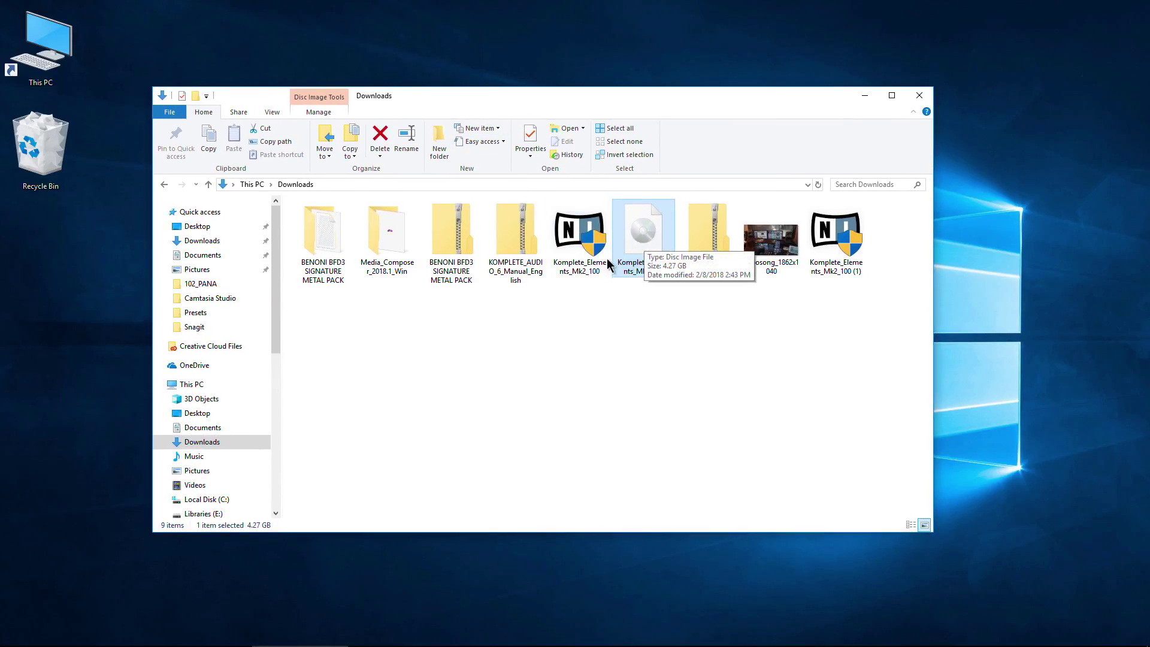
Mount the Komplete_Elements_Mk2_100 disc image from its right-click menu
left_click(577, 249)
left_click(646, 240)
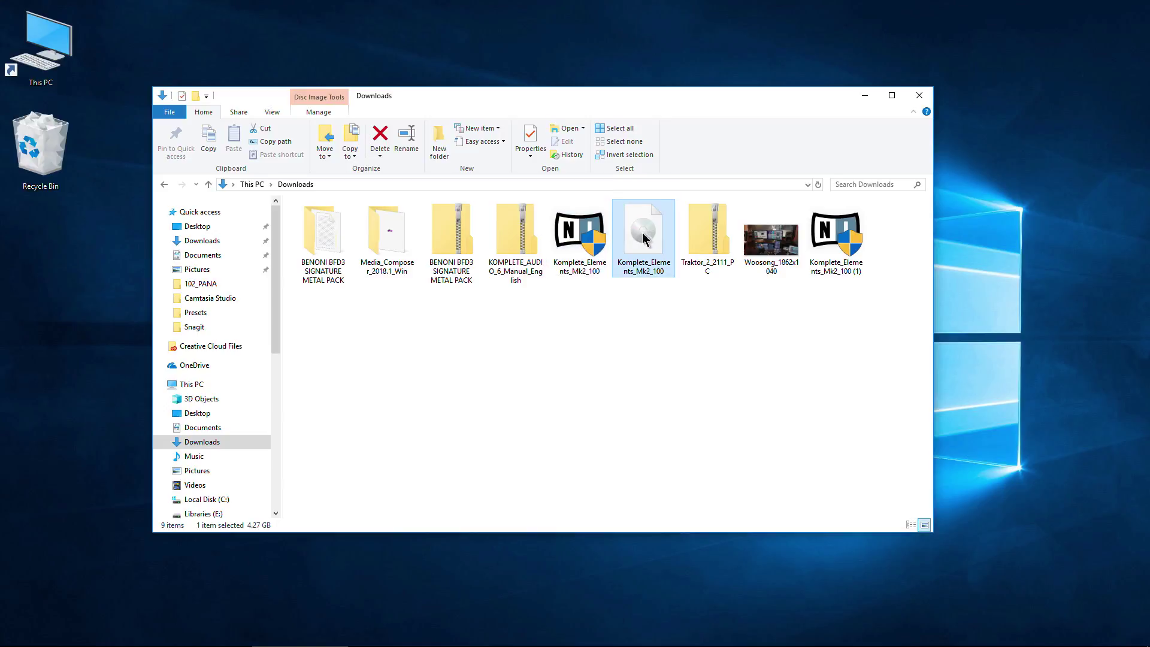
left_click(591, 284)
left_click_drag(590, 279, 636, 282)
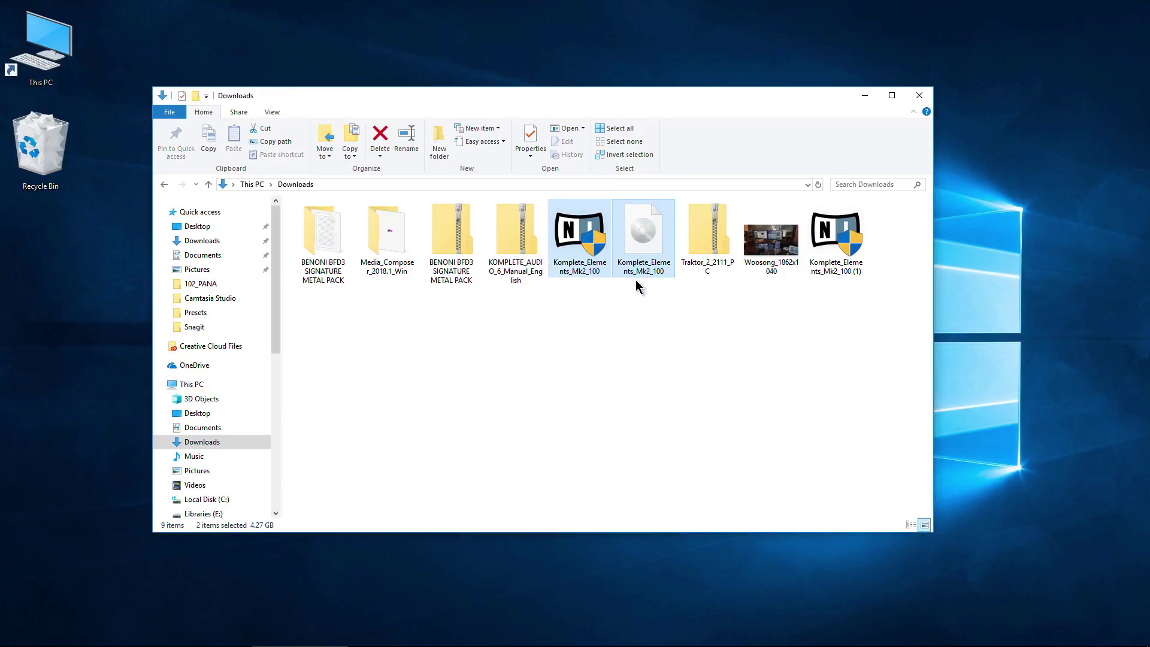
left_click(617, 370)
left_click(572, 248)
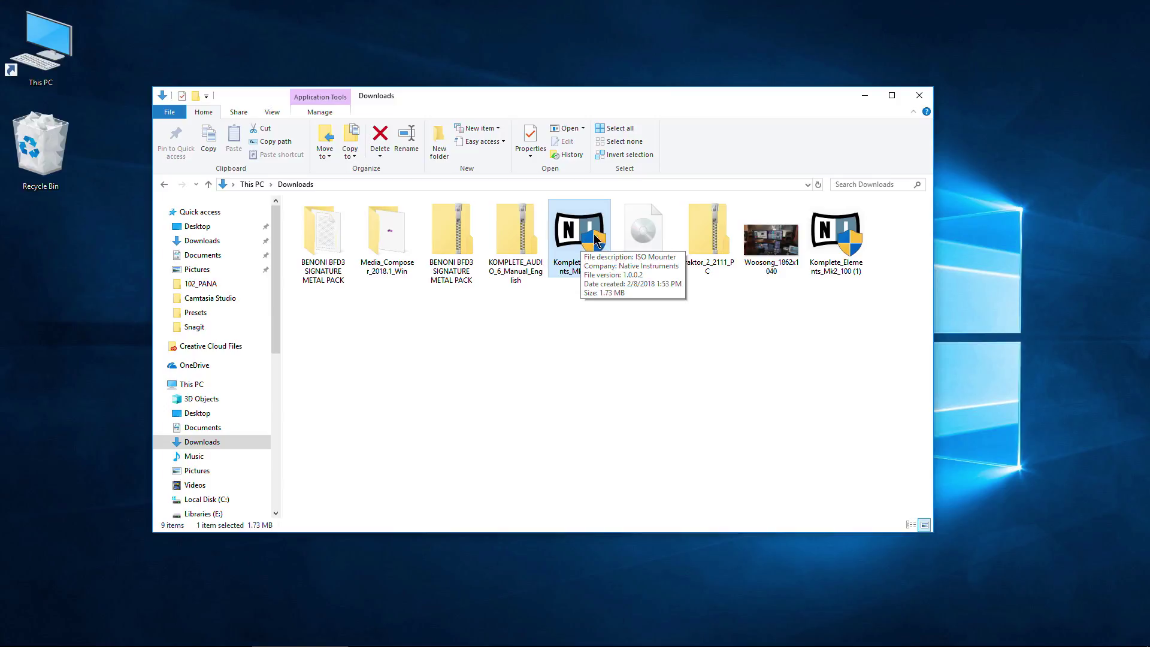
left_click(643, 236)
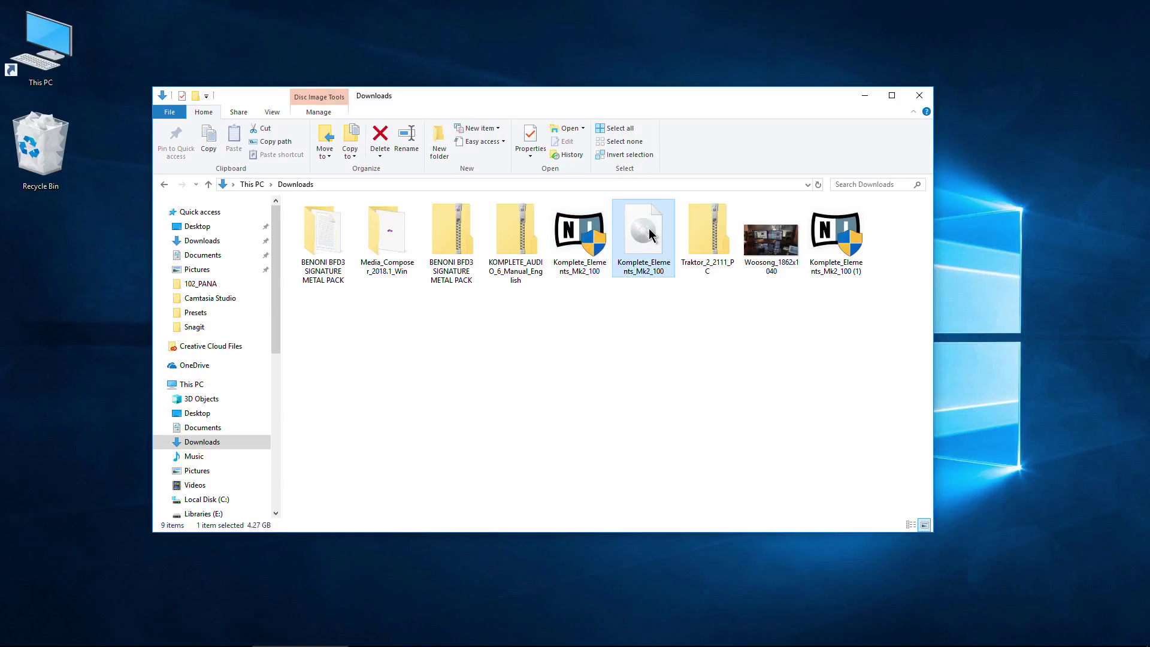
right_click(651, 235)
left_click(671, 198)
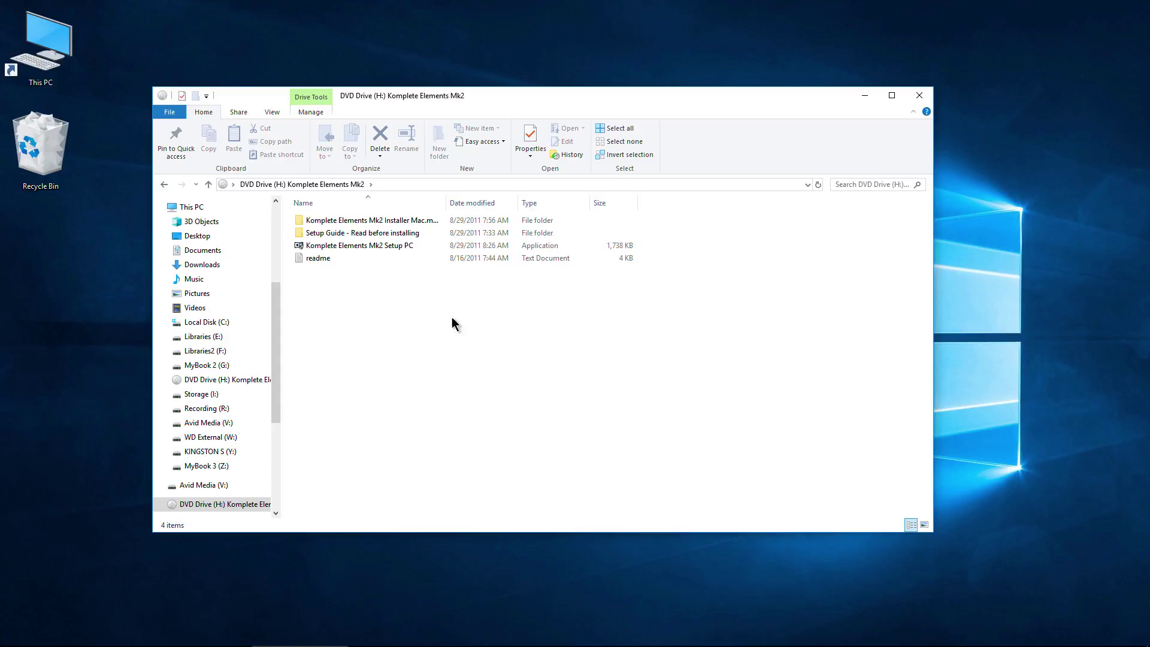
Widen the Name column, open the Installer Mac.mpkg folder on H:, then return to Downloads
left_click(344, 247)
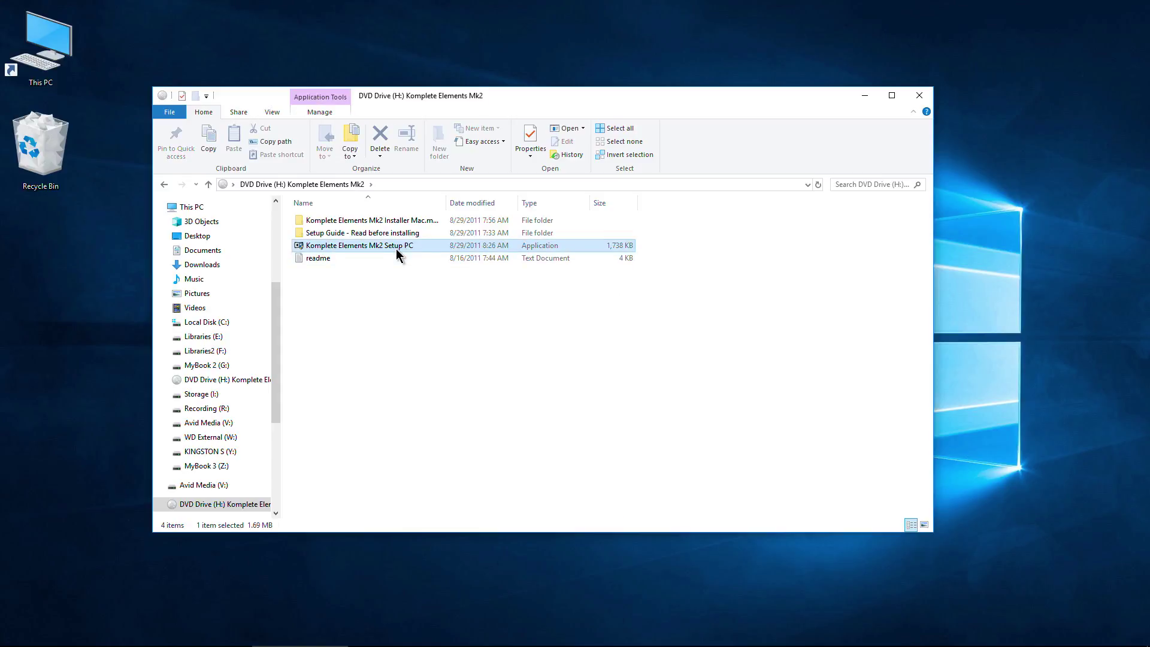
left_click_drag(446, 202, 623, 195)
double_click(441, 221)
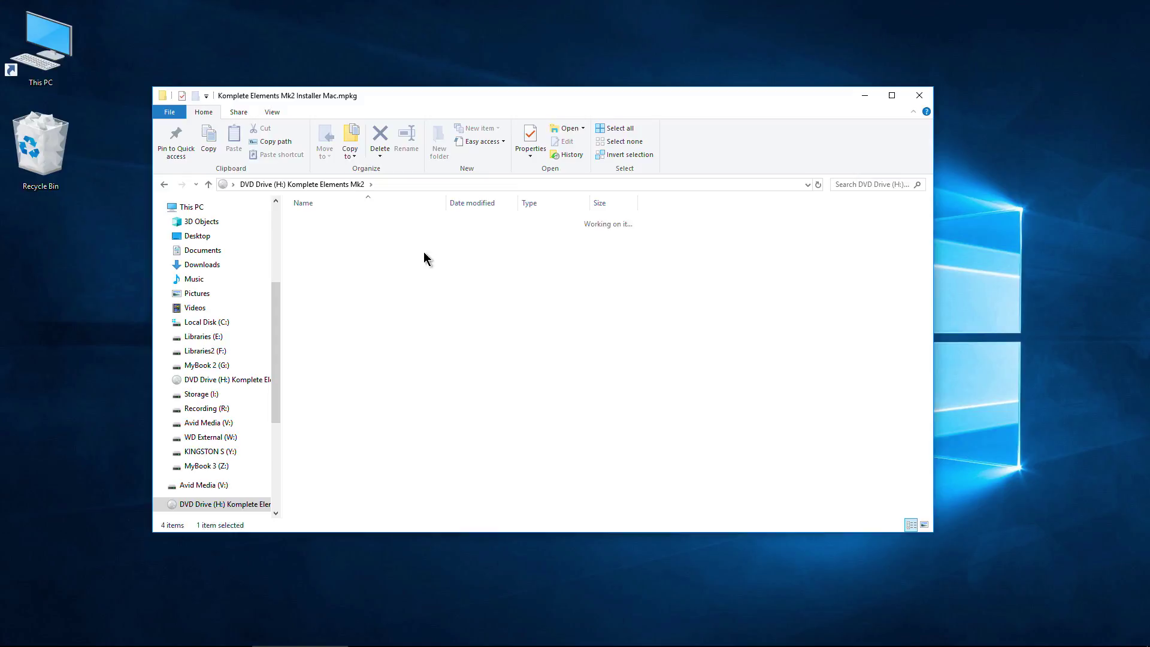
left_click(165, 185)
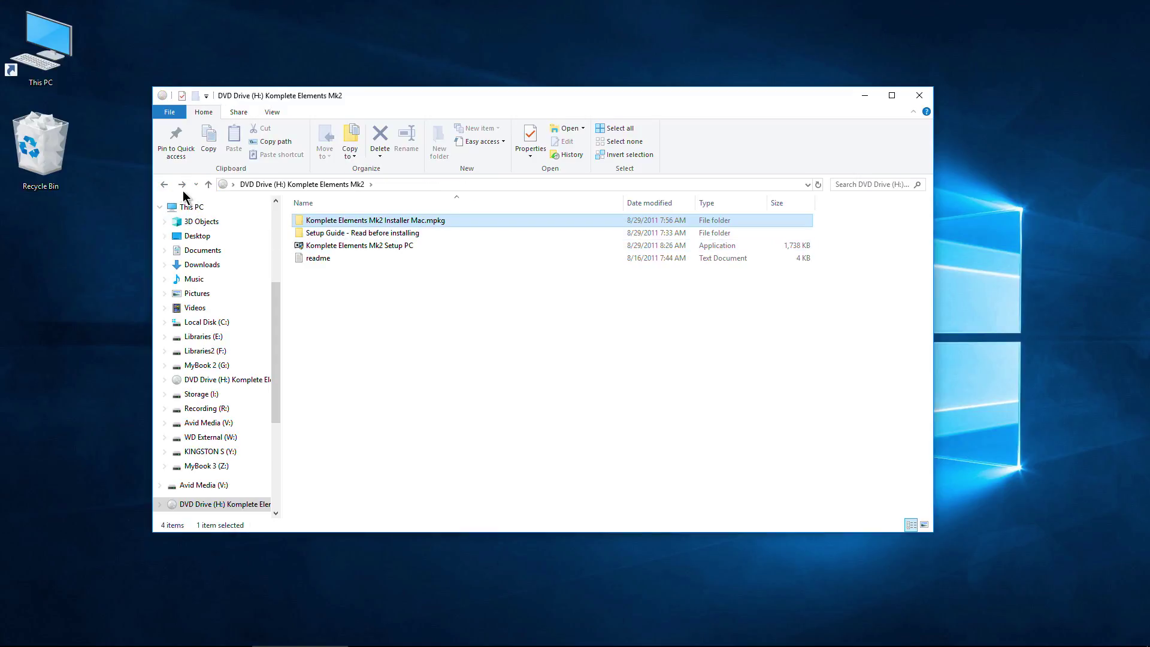
left_click(164, 184)
left_click(643, 237)
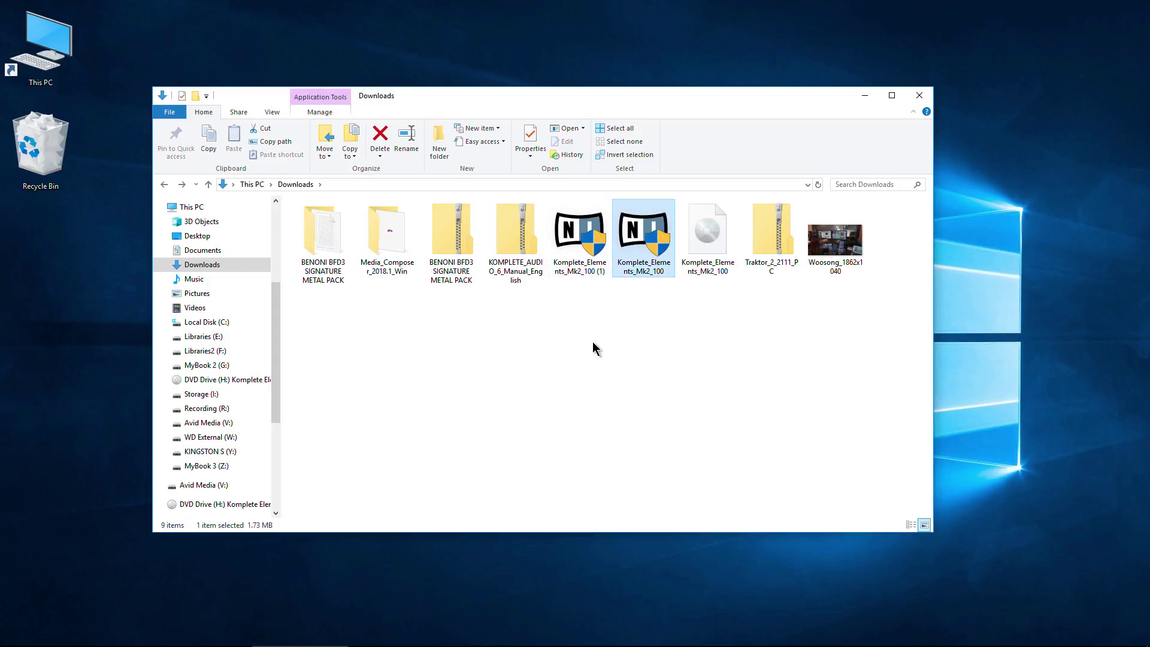
Launch the Komplete Elements Mk2 setup wizard, cancel it and confirm with Yes, then select the exe and iso
left_click(236, 633)
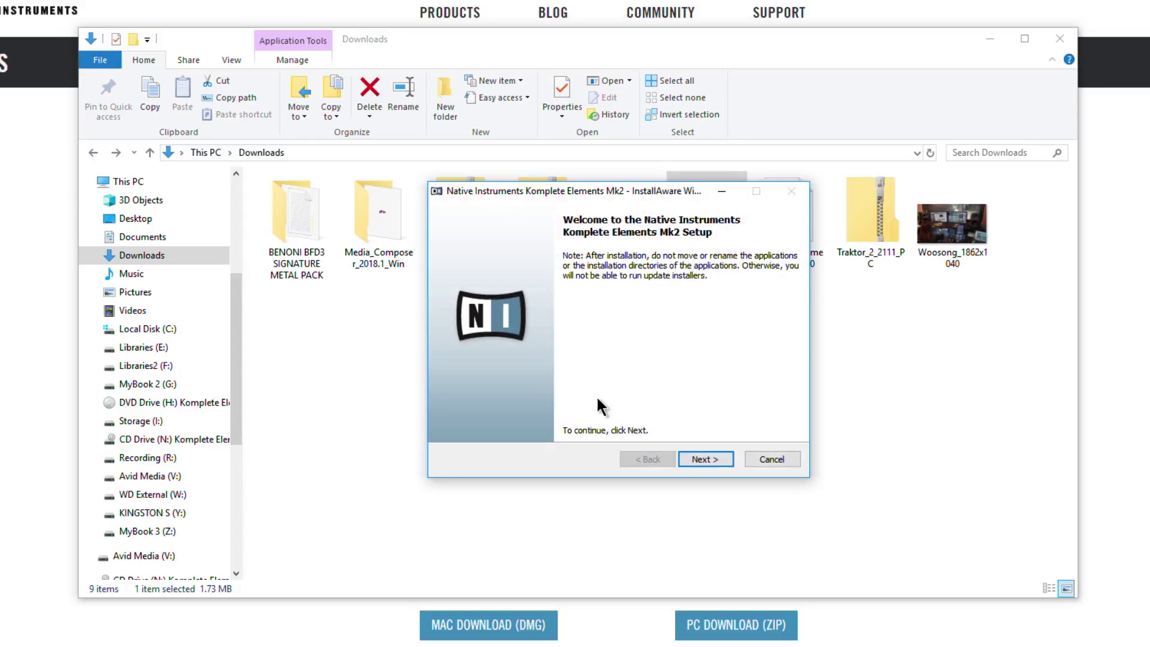
left_click(755, 458)
left_click(666, 389)
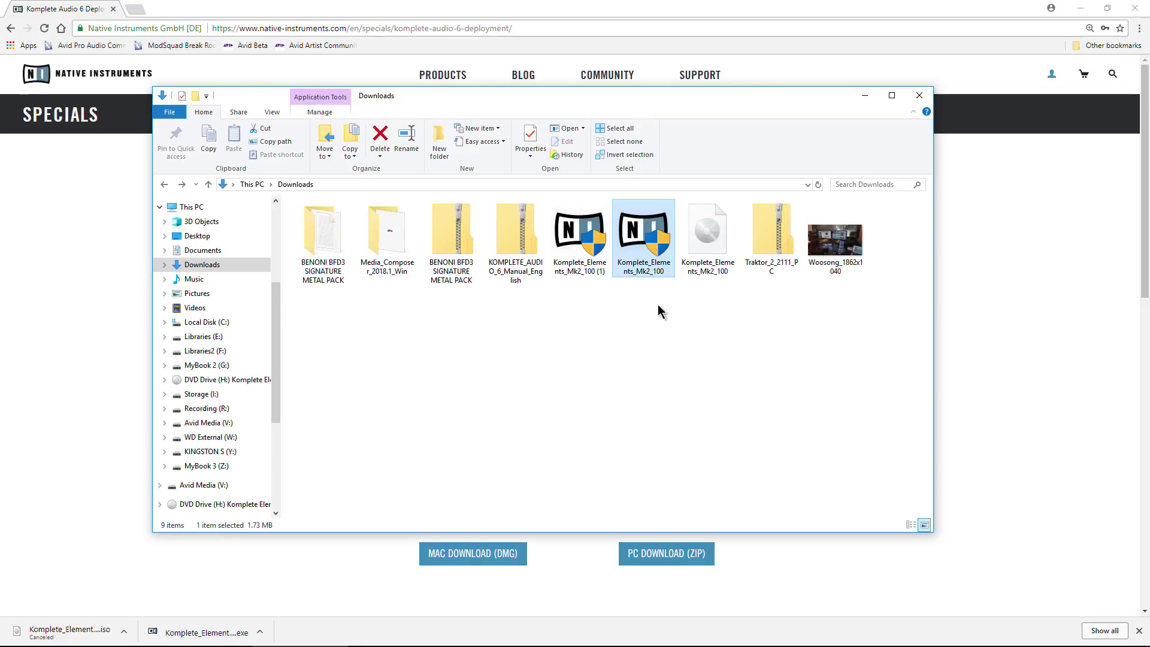
left_click_drag(657, 305, 695, 261)
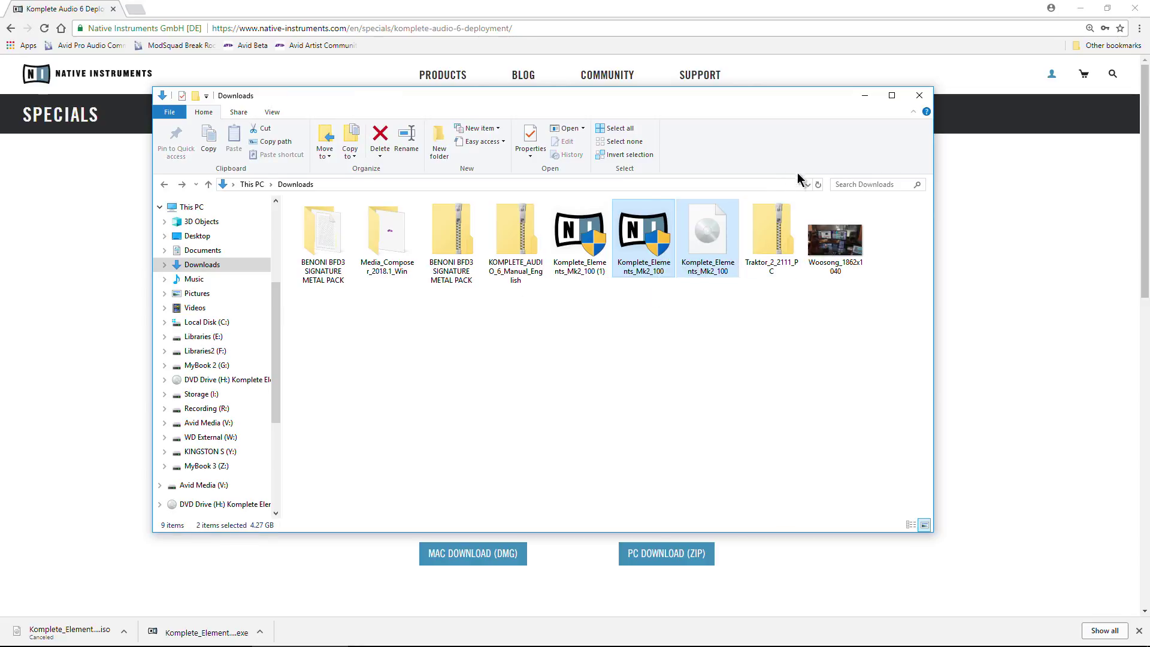
Minimize Explorer and scroll the download page through Steps 1–4 and back up
left_click(862, 98)
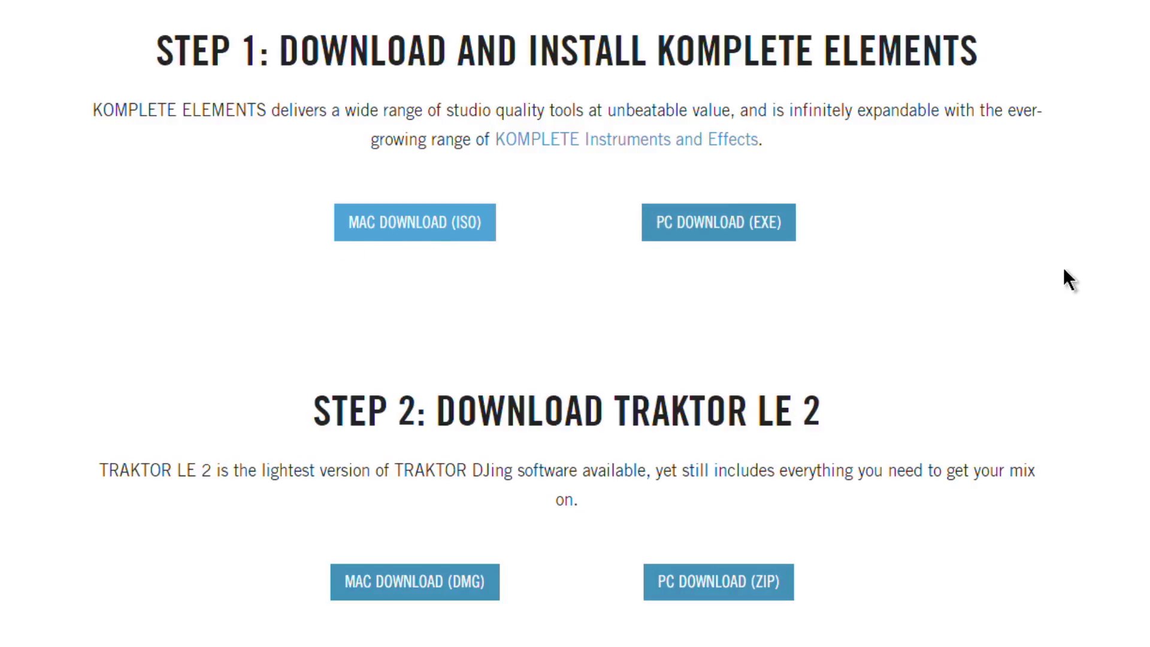
scroll(384, 52, "down", 3)
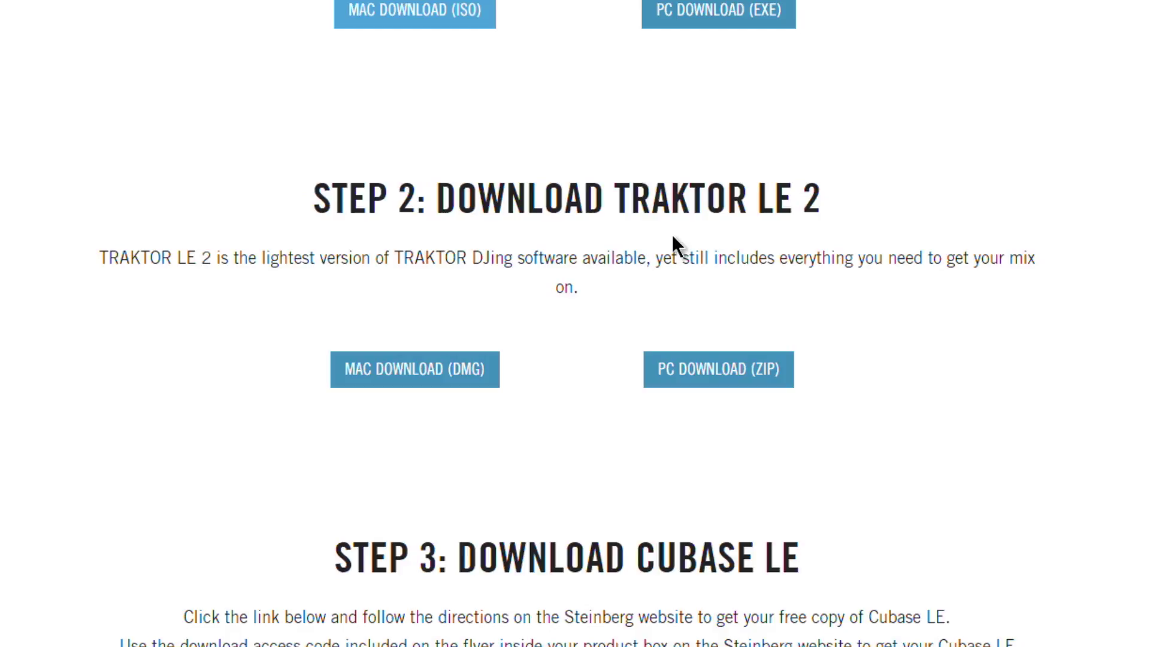
scroll(106, 233, "down", 3)
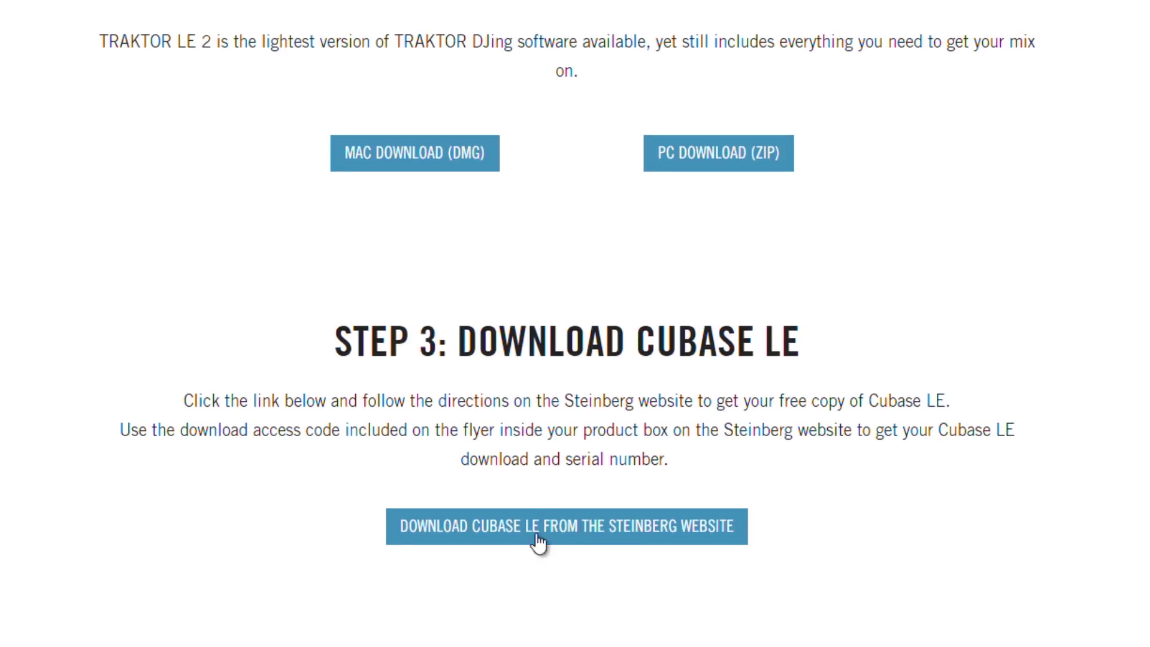
scroll(97, 359, "down", 5)
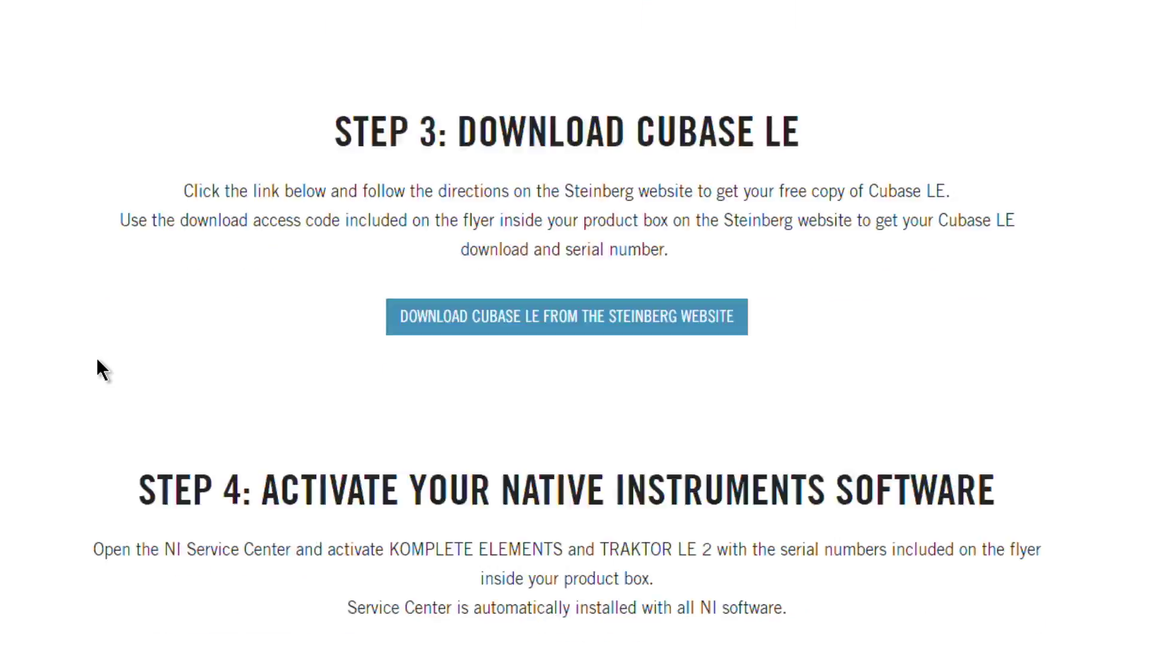
scroll(97, 359, "up", 11)
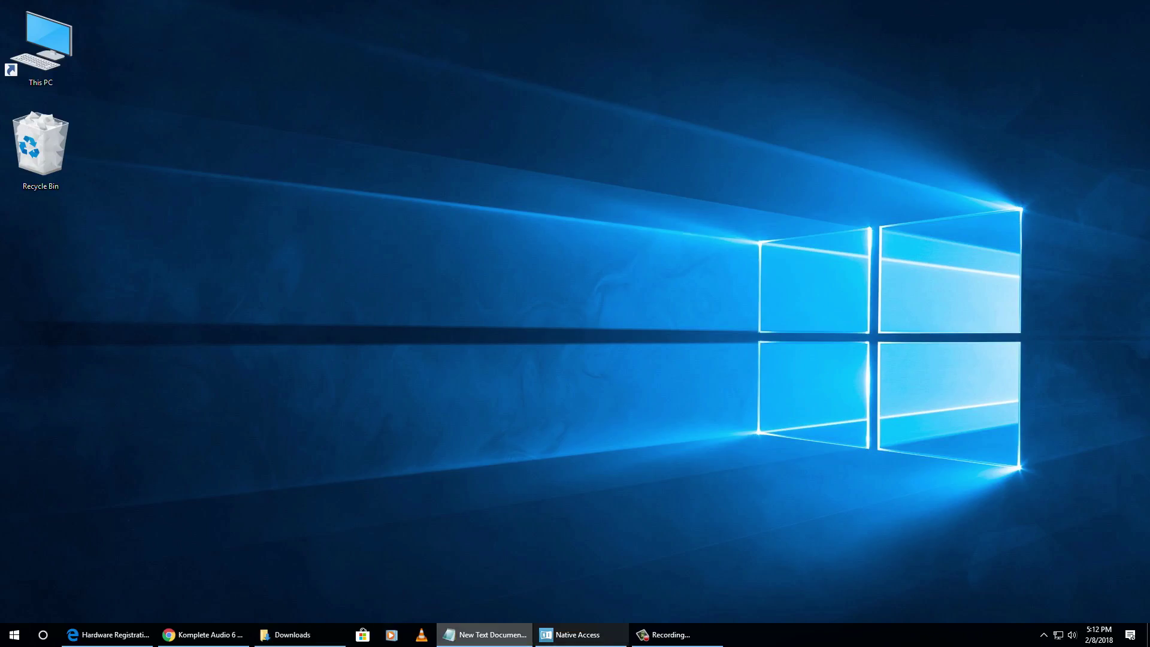
Open Native Access, dismiss Add a serial, and view the Kontakt Elements Selection R2 details
left_click(577, 634)
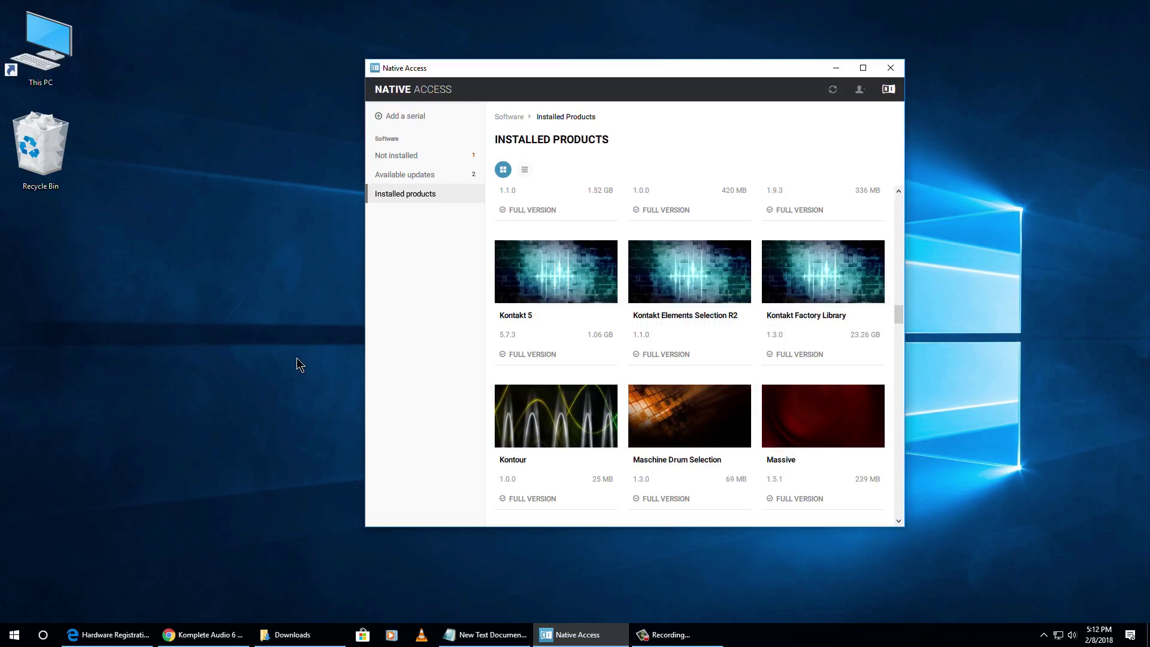
left_click(407, 117)
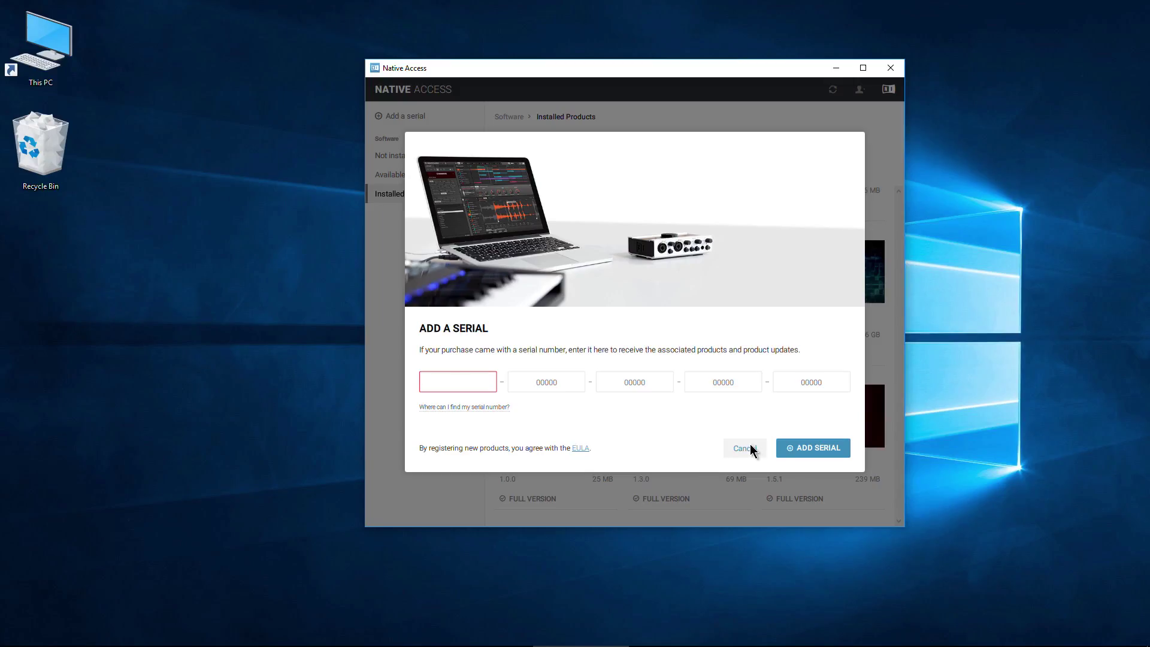
left_click(749, 449)
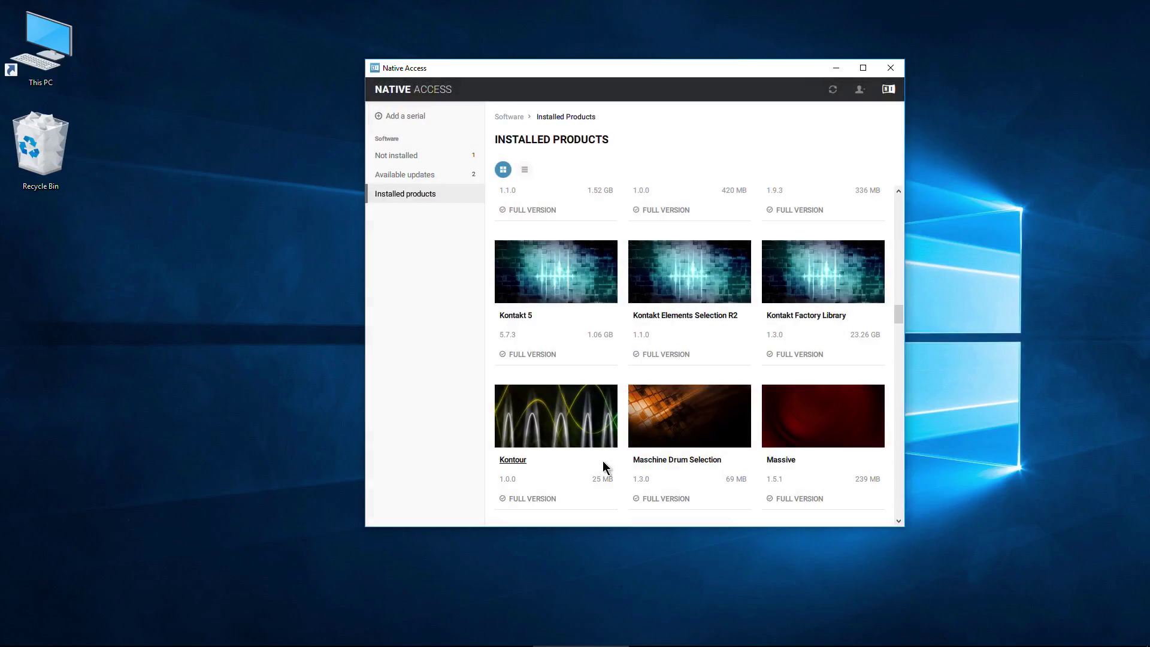
left_click(688, 274)
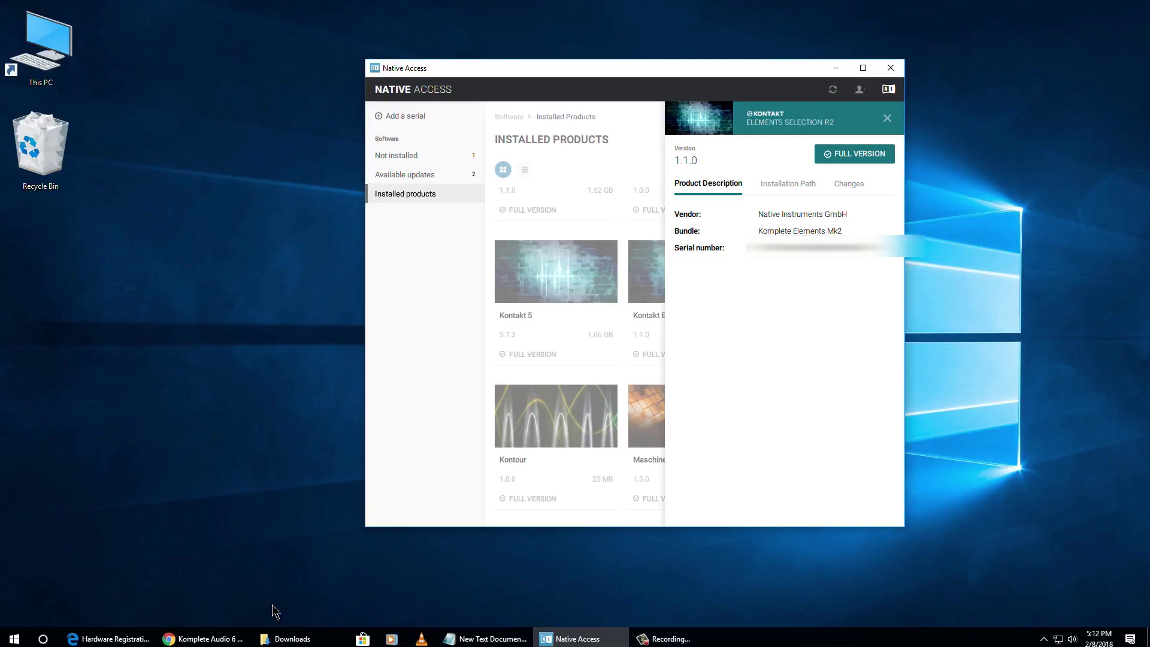
left_click(640, 279)
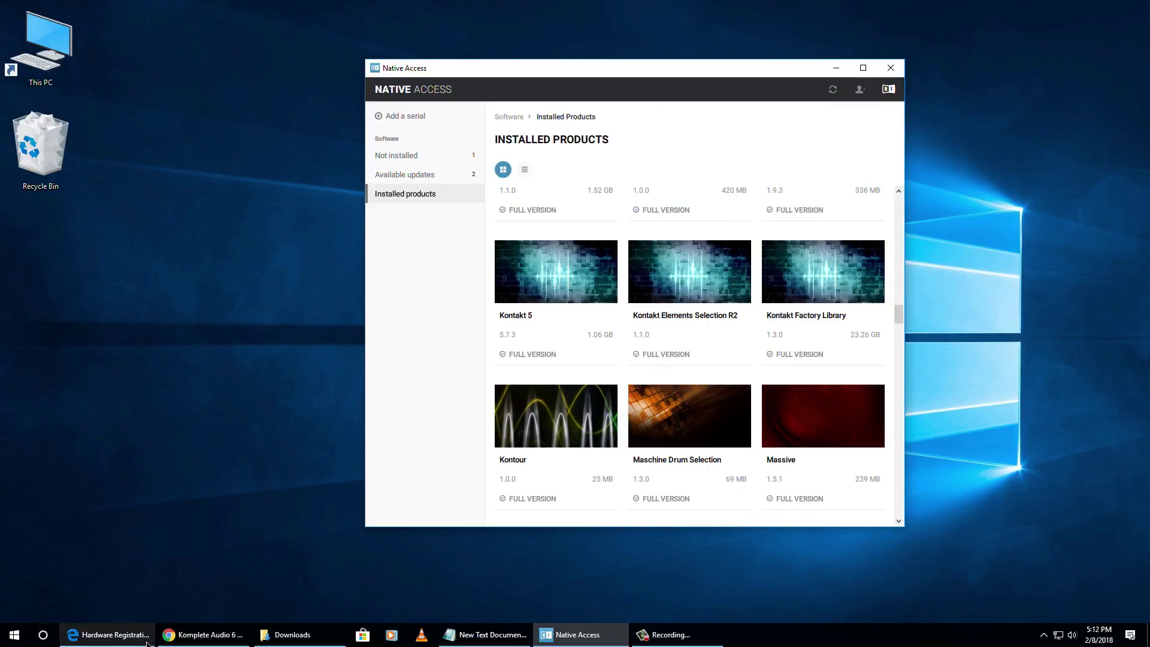
From the browser's account menu, open My products and serials to reach the Komplete Elements Mk2 downloads
left_click(175, 635)
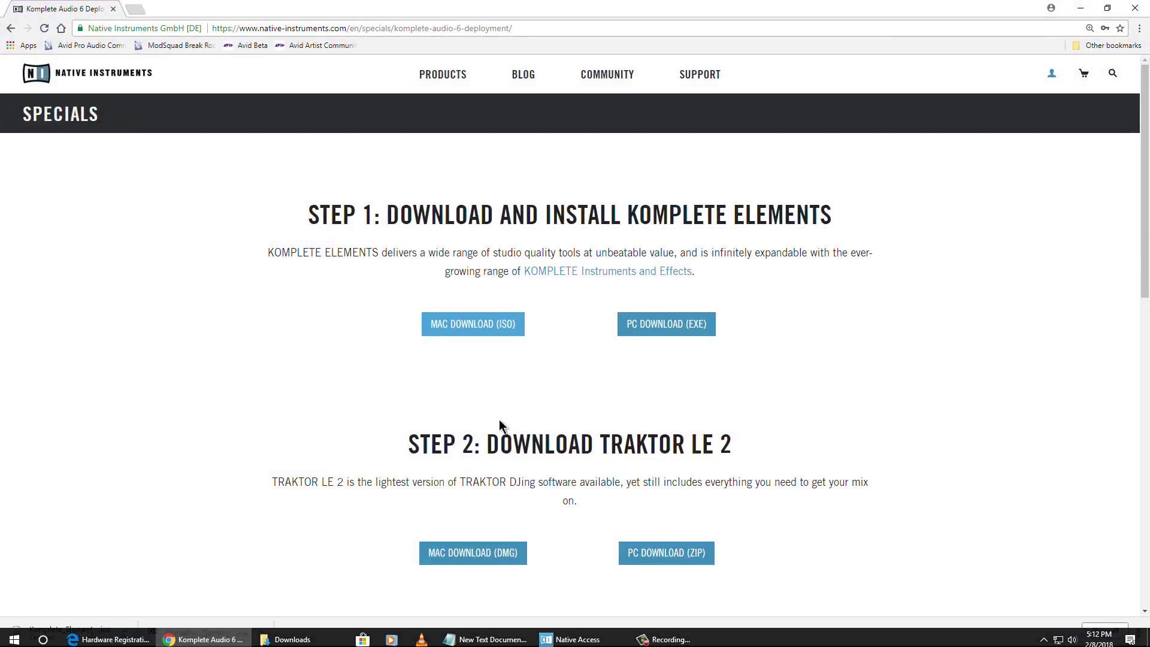
left_click(1051, 79)
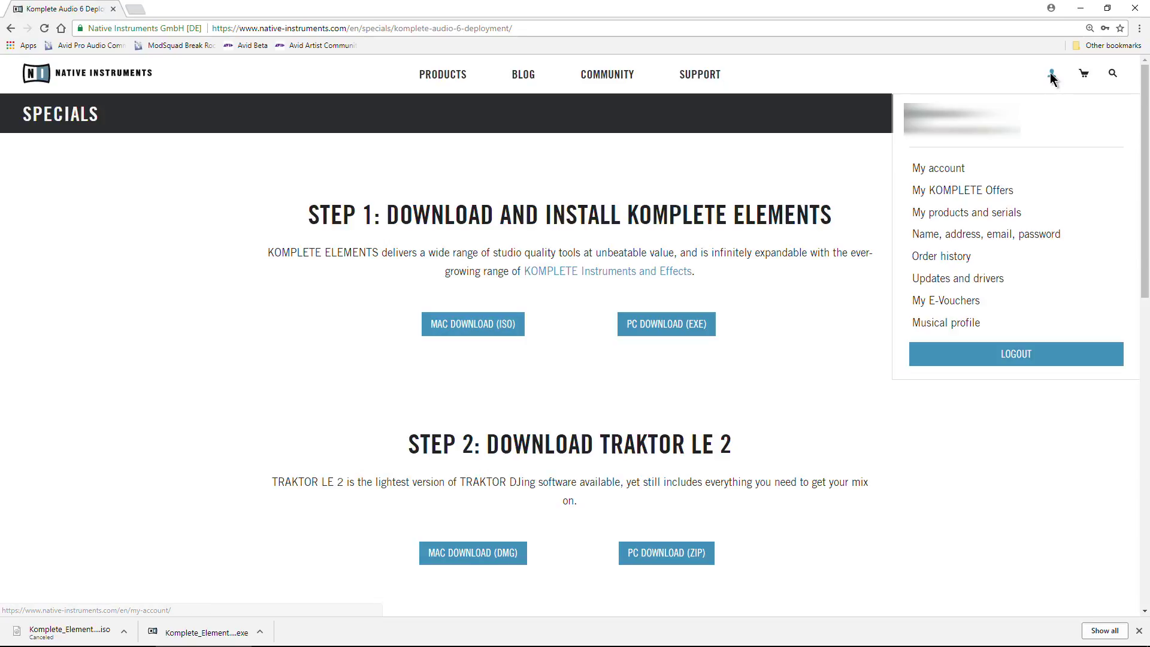
left_click(1008, 214)
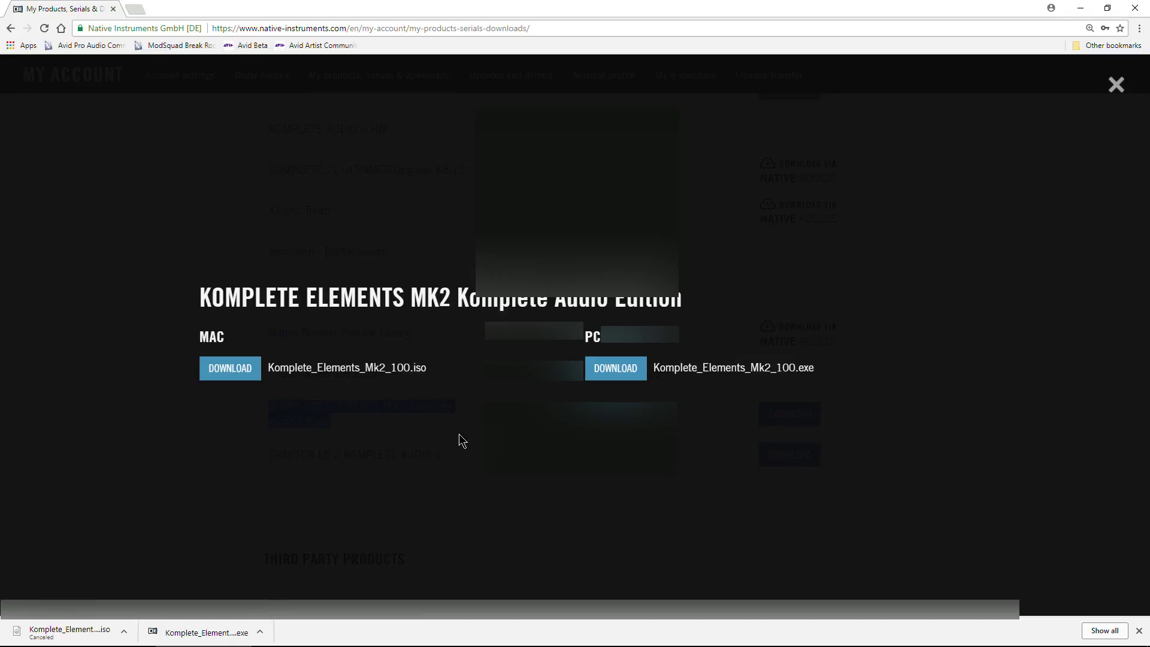
left_click(552, 636)
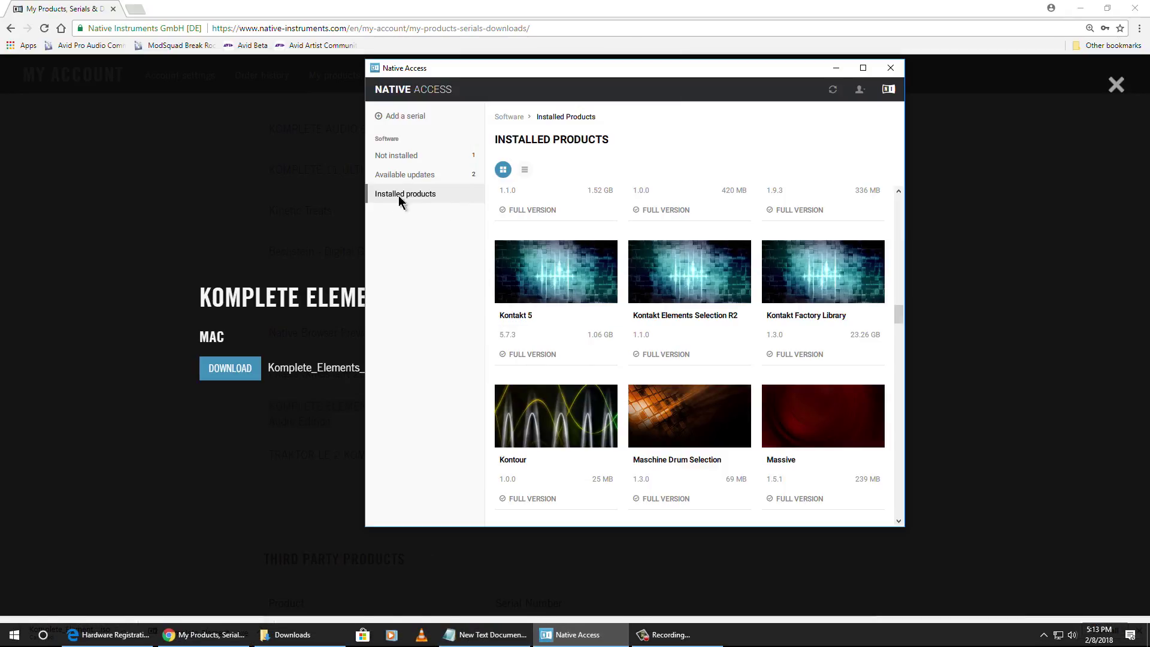
left_click(834, 68)
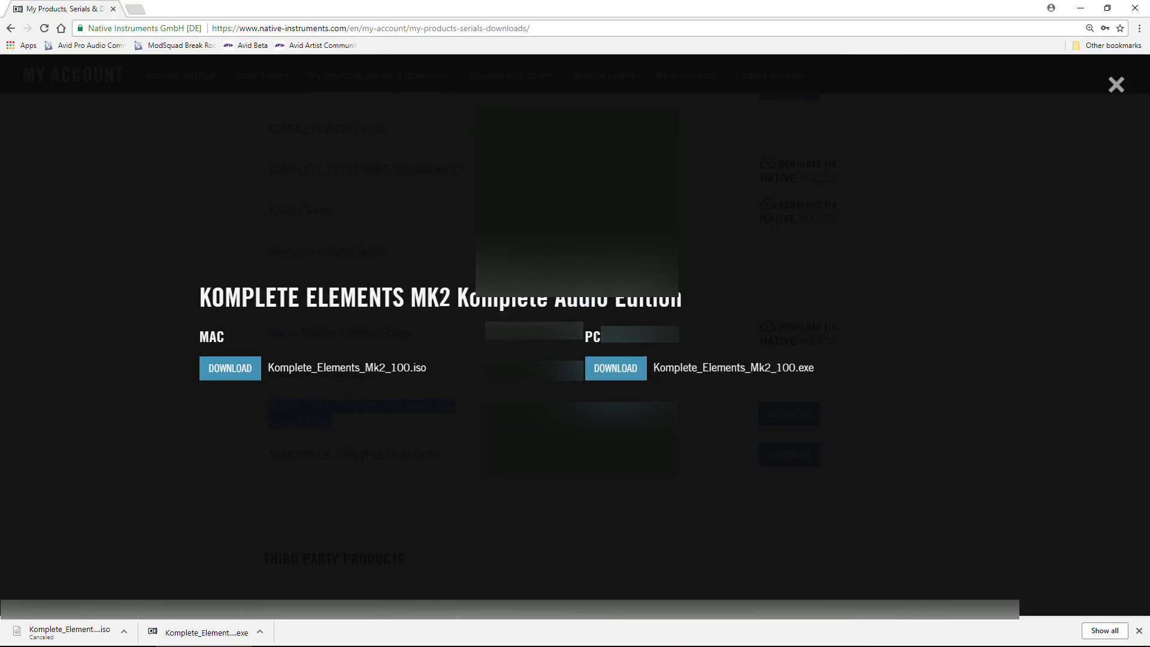